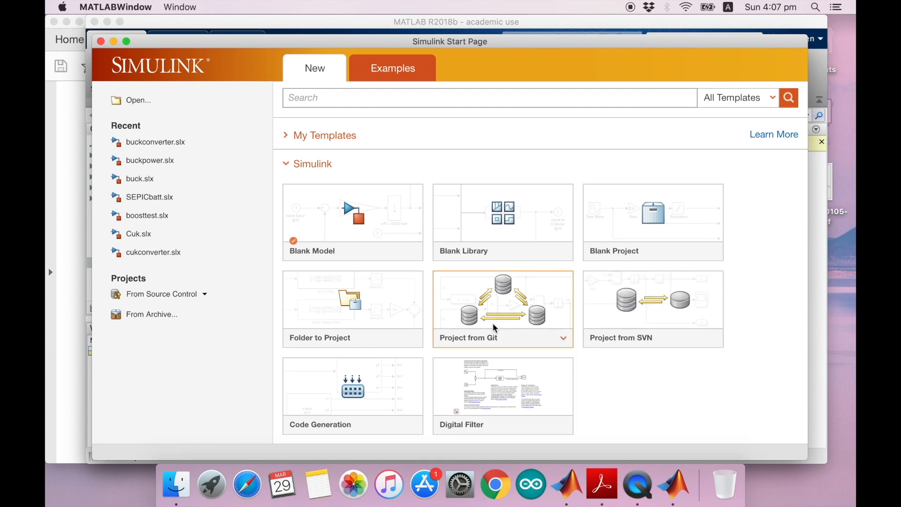
Step: Create a blank Simulink model and enlarge its window to gain canvas space
{"action": "scroll", "coordinate": [516, 311], "scroll_direction": "up", "scroll_amount": 5}
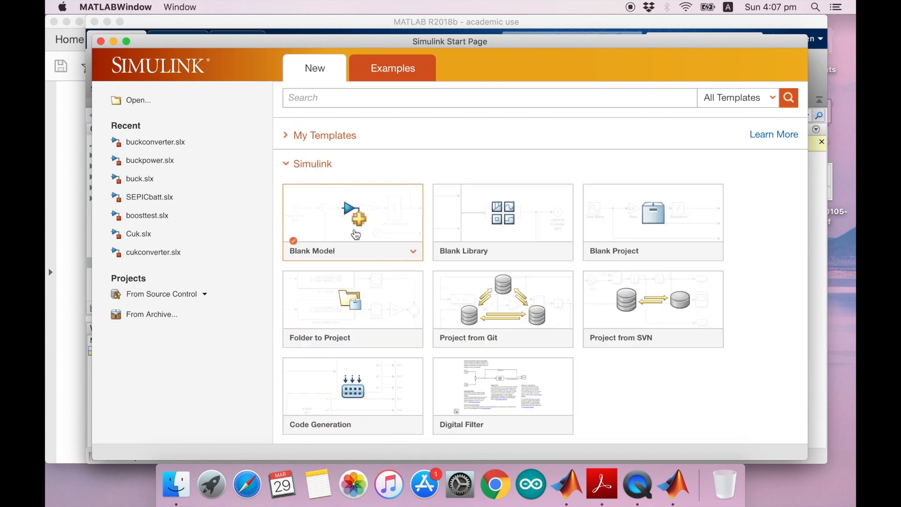
{"action": "left_click", "coordinate": [355, 231]}
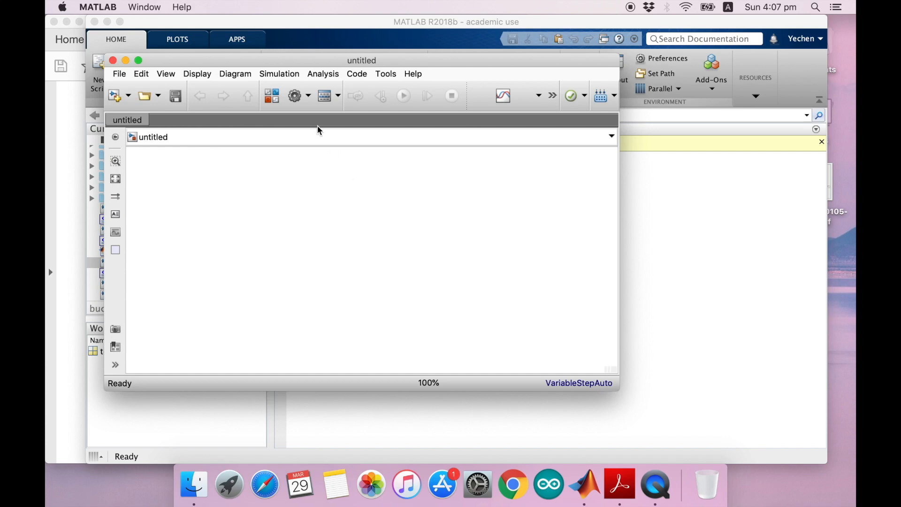
{"action": "left_click_drag", "start_coordinate": [313, 55], "coordinate": [307, 17]}
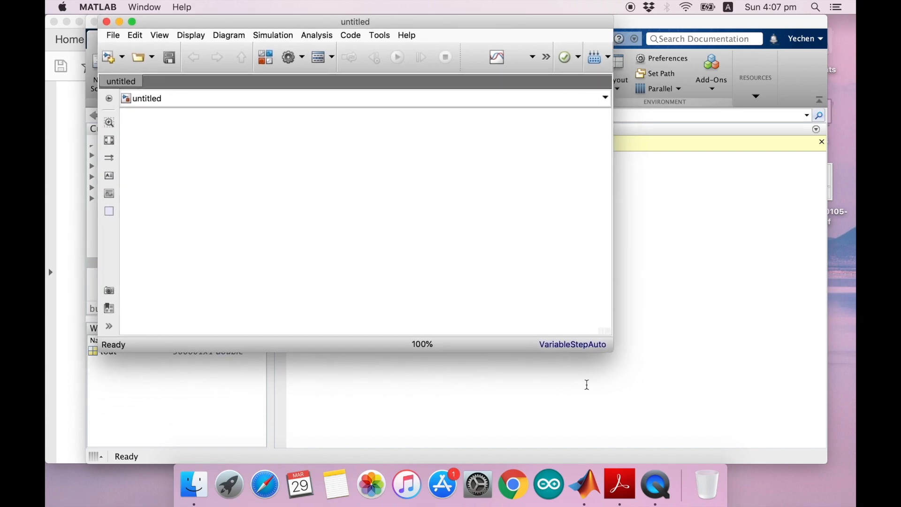
{"action": "left_click_drag", "start_coordinate": [611, 351], "coordinate": [818, 482]}
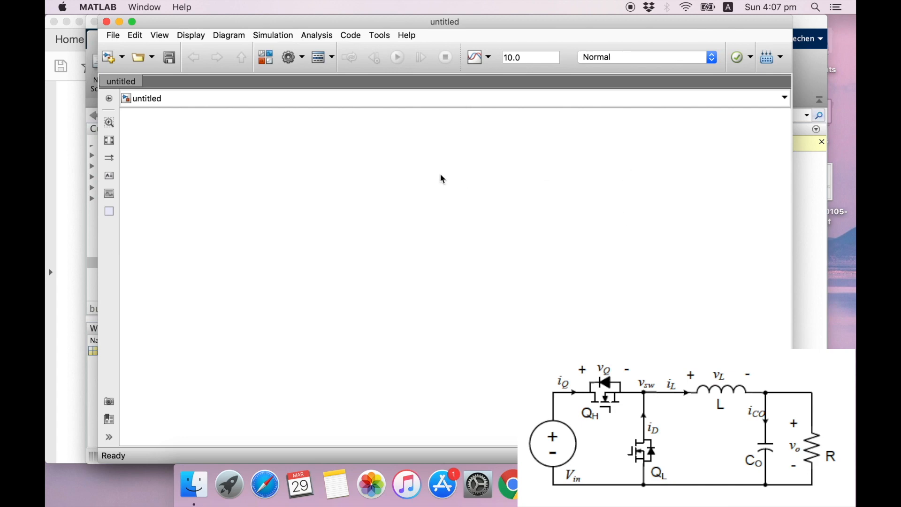
Step: Search the block library for "dc voltage" and add the electrical DC Voltage Source with the battery symbol to the model
{"action": "left_click", "coordinate": [266, 60]}
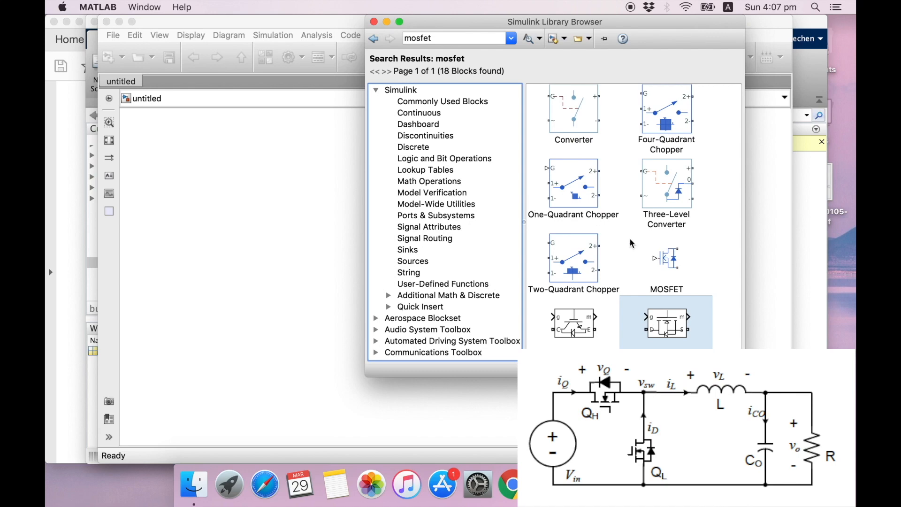
{"action": "left_click", "coordinate": [480, 39]}
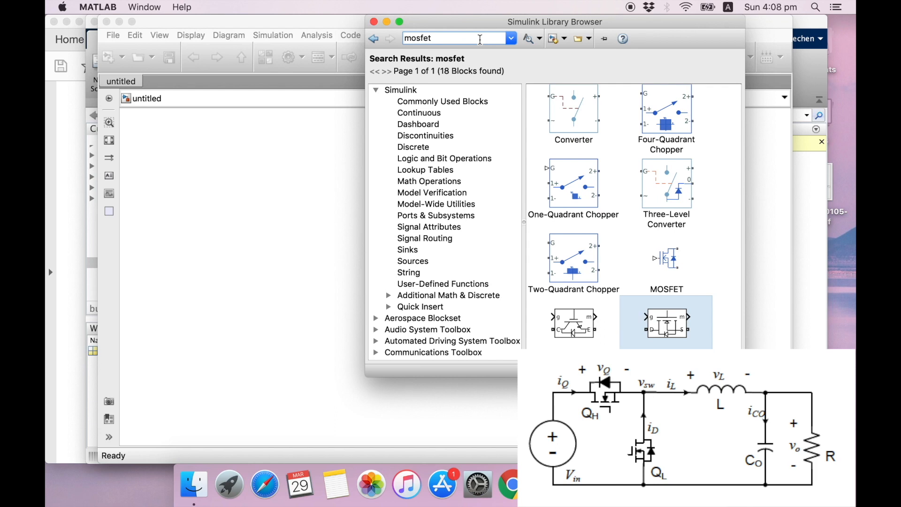
{"action": "key", "text": "super+a"}
{"action": "type", "text": "dc voltage"}
{"action": "key", "text": "Return"}
{"action": "scroll", "coordinate": [596, 222], "scroll_direction": "down", "scroll_amount": 5}
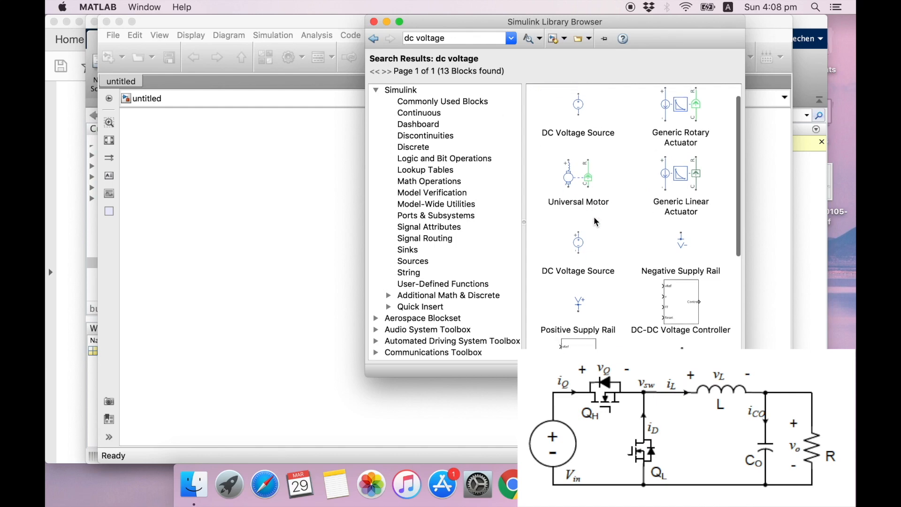
{"action": "left_click", "coordinate": [580, 263]}
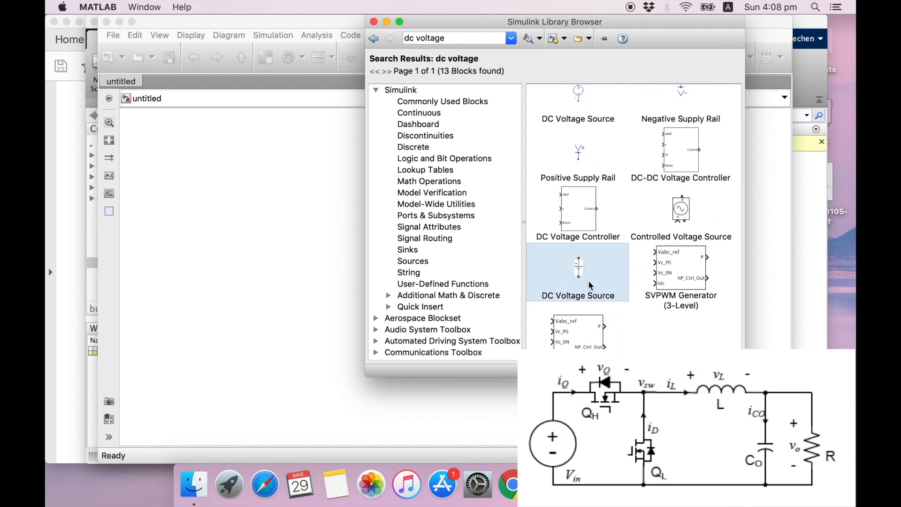
{"action": "left_click_drag", "start_coordinate": [367, 280], "coordinate": [258, 265]}
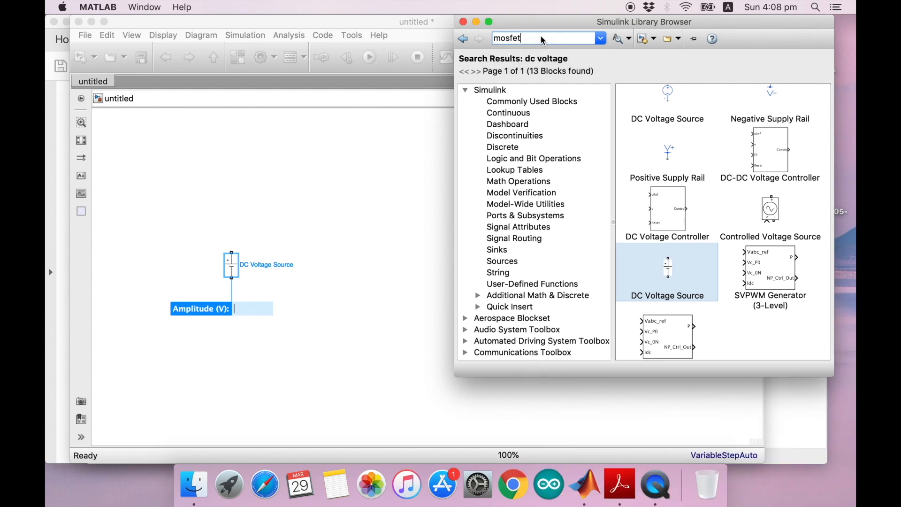
Step: Search the library for "mosfet" and place two Mosfet blocks with g, D, S and m ports beside the voltage source
{"action": "key", "text": "Return"}
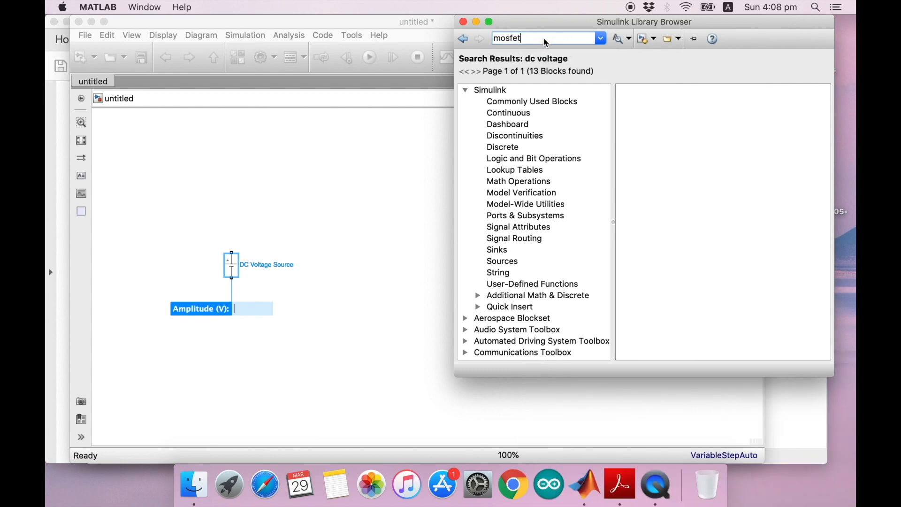
{"action": "scroll", "coordinate": [722, 236], "scroll_direction": "down", "scroll_amount": 5}
{"action": "left_click_drag", "start_coordinate": [756, 325], "coordinate": [305, 211]}
{"action": "left_click", "coordinate": [770, 323]}
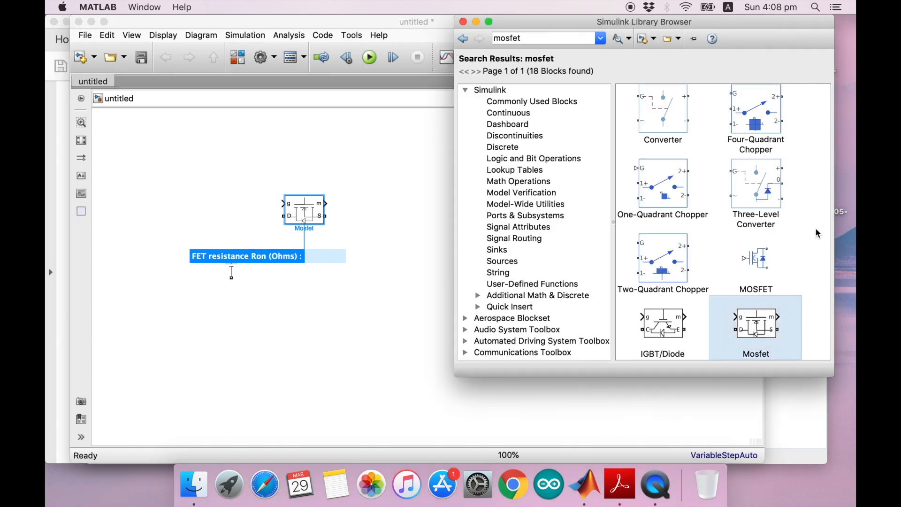
{"action": "left_click_drag", "start_coordinate": [770, 324], "coordinate": [388, 281]}
Step: Search the library for "rlc" and place three Series RLC Branch blocks to the right of the Mosfets
{"action": "double_click", "coordinate": [593, 38]}
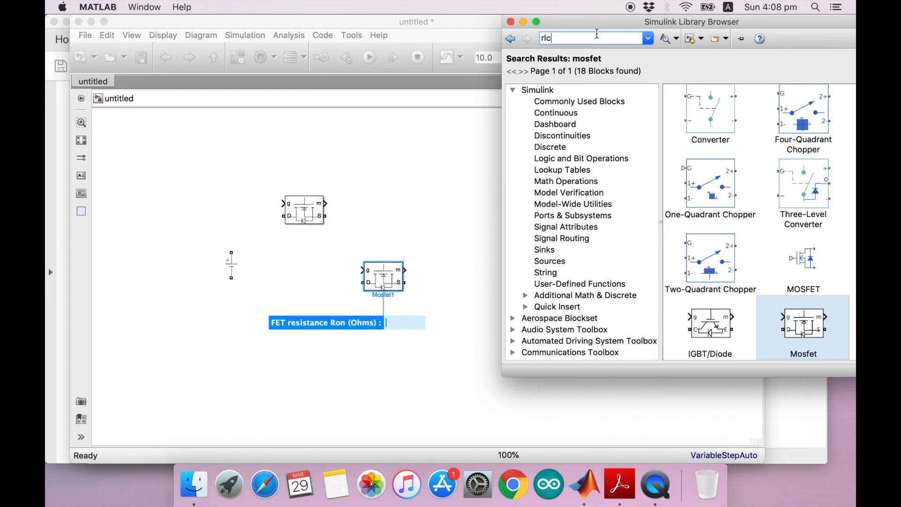
{"action": "type", "text": "rlc"}
{"action": "key", "text": "Return"}
{"action": "scroll", "coordinate": [737, 191], "scroll_direction": "down", "scroll_amount": 5}
{"action": "scroll", "coordinate": [737, 192], "scroll_direction": "down", "scroll_amount": 10}
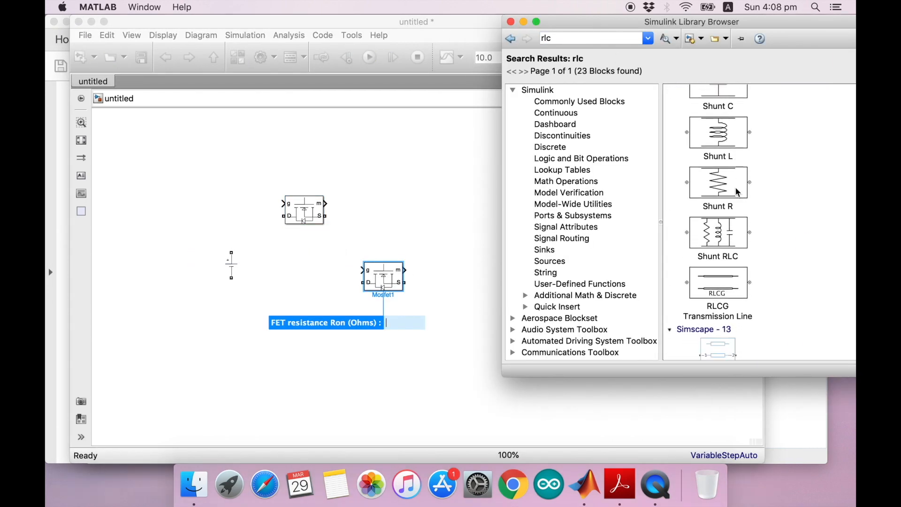
{"action": "left_click_drag", "start_coordinate": [719, 252], "coordinate": [418, 200]}
{"action": "left_click_drag", "start_coordinate": [732, 258], "coordinate": [486, 285]}
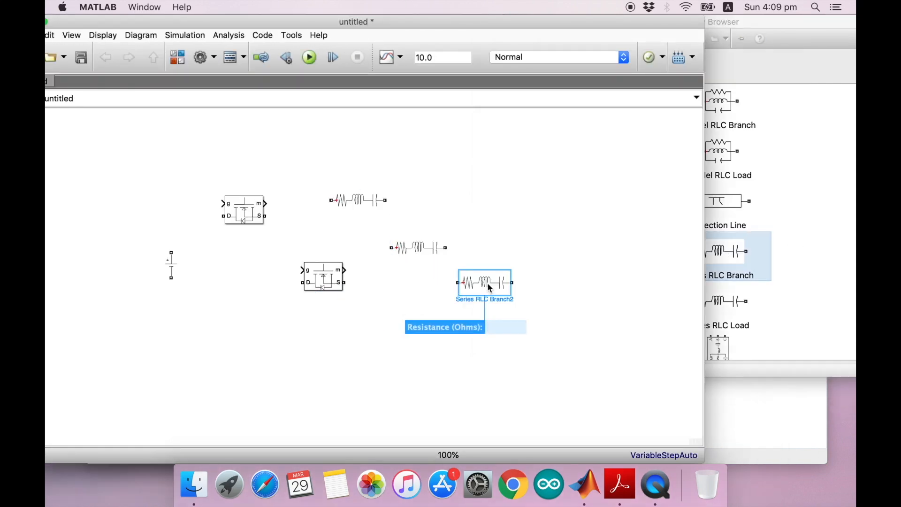
Step: Search the library for "pwm" and place a PWM Generator with a DC input above the first Mosfet
{"action": "double_click", "coordinate": [600, 37]}
{"action": "type", "text": "pwm"}
{"action": "key", "text": "Return"}
{"action": "scroll", "coordinate": [760, 211], "scroll_direction": "down", "scroll_amount": 5}
{"action": "left_click_drag", "start_coordinate": [822, 192], "coordinate": [207, 147]}
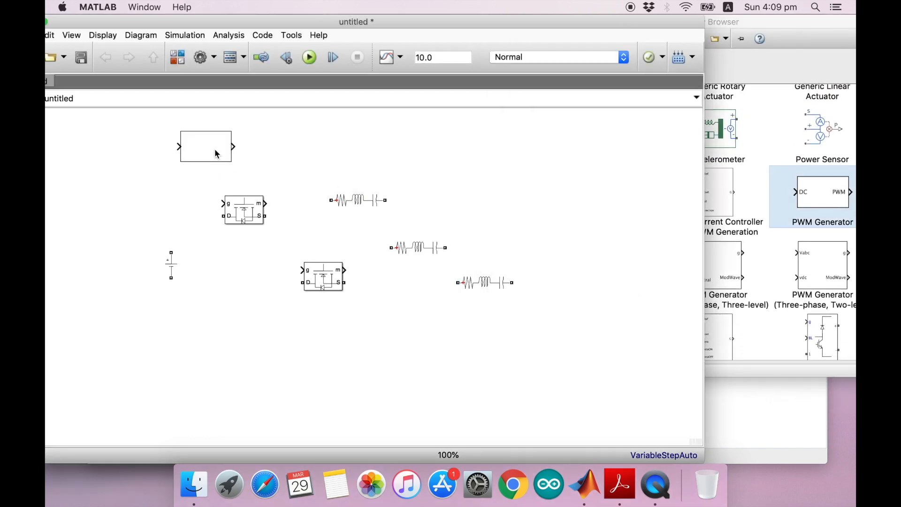
Step: Search the library for "not" and place the triangular NOT block to the right of the PWM Generator
{"action": "double_click", "coordinate": [589, 39]}
{"action": "type", "text": "not"}
{"action": "key", "text": "Return"}
{"action": "scroll", "coordinate": [770, 242], "scroll_direction": "down", "scroll_amount": 15}
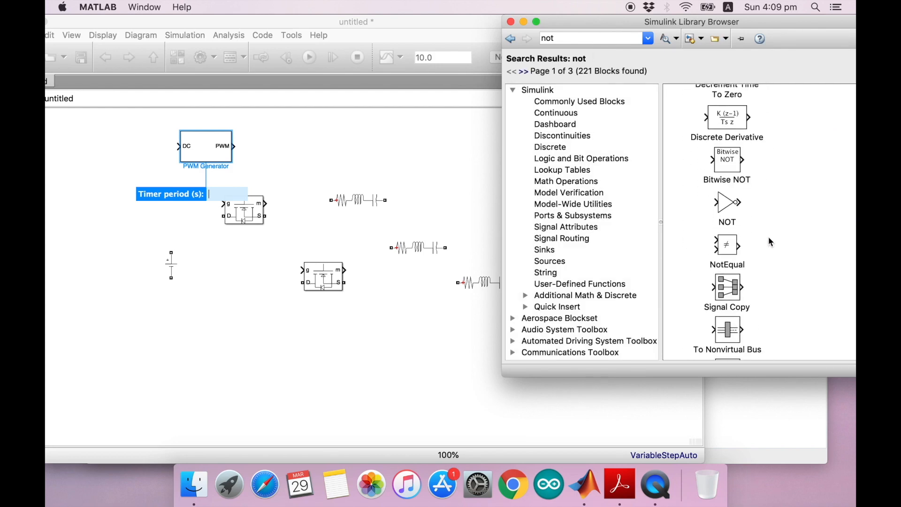
{"action": "left_click_drag", "start_coordinate": [728, 205], "coordinate": [422, 218]}
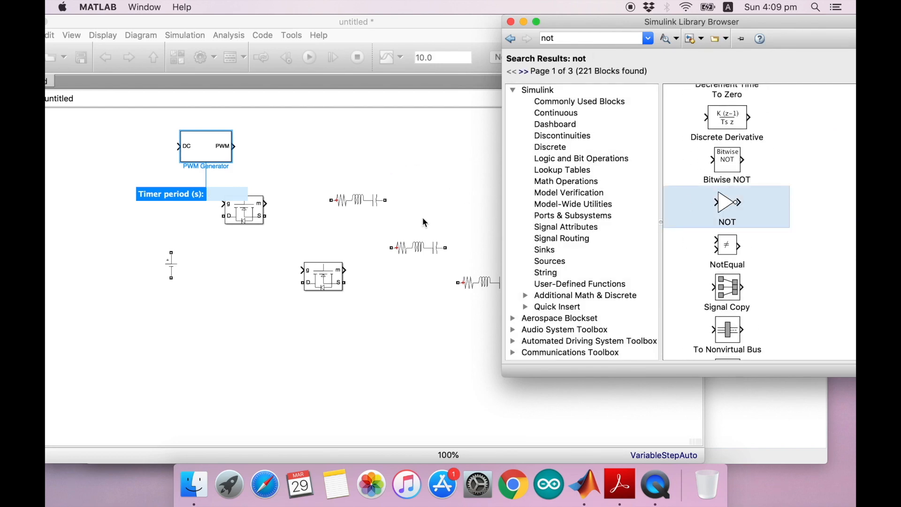
{"action": "left_click", "coordinate": [728, 202]}
Step: Add a Constant block from the Commonly Used Blocks library in front of the PWM Generator's DC input
{"action": "left_click", "coordinate": [579, 101]}
{"action": "left_click", "coordinate": [715, 144]}
{"action": "left_click_drag", "start_coordinate": [715, 145], "coordinate": [142, 147]}
Step: Search the library for "powergui" and place the powergui block in the upper part of the model
{"action": "double_click", "coordinate": [579, 42]}
{"action": "type", "text": "powergui"}
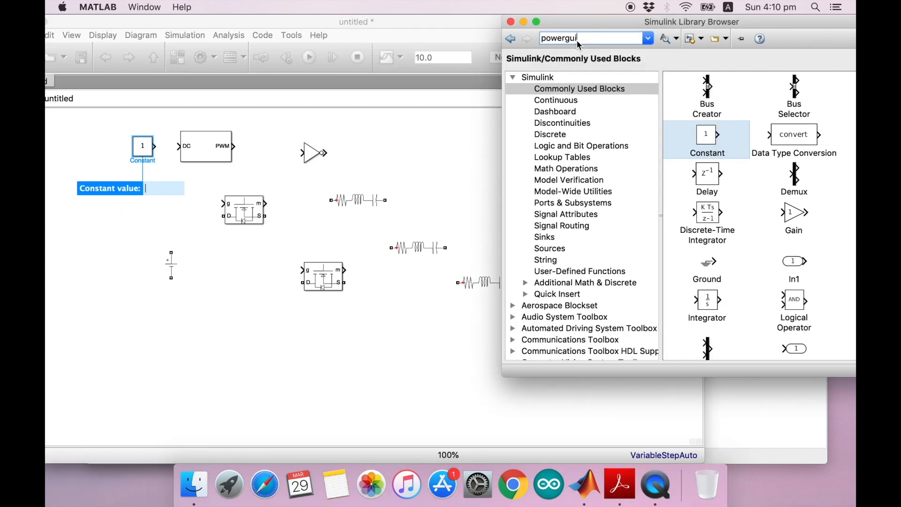
{"action": "key", "text": "Return"}
{"action": "left_click_drag", "start_coordinate": [735, 117], "coordinate": [382, 140]}
Step: Search the library for "voltage measurement" and place a Voltage Measurement block below the RLC branches
{"action": "double_click", "coordinate": [579, 38]}
{"action": "type", "text": "voltage me"}
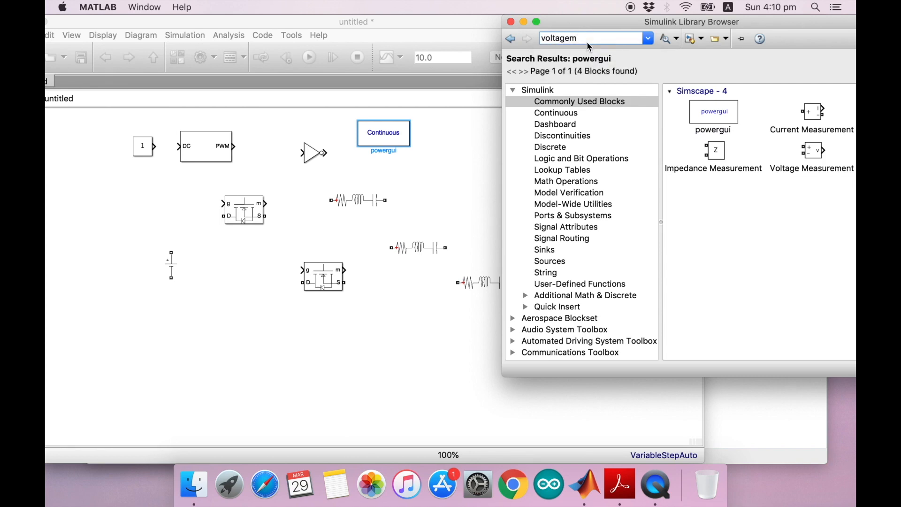
{"action": "key", "text": "Down"}
{"action": "key", "text": "Return"}
{"action": "left_click_drag", "start_coordinate": [707, 112], "coordinate": [448, 324]}
{"action": "left_click", "coordinate": [781, 125]}
Step: Search the library for "current measurement" and place a Current Measurement block to the right of the first RLC branch
{"action": "double_click", "coordinate": [565, 39]}
{"action": "type", "text": "current measurement"}
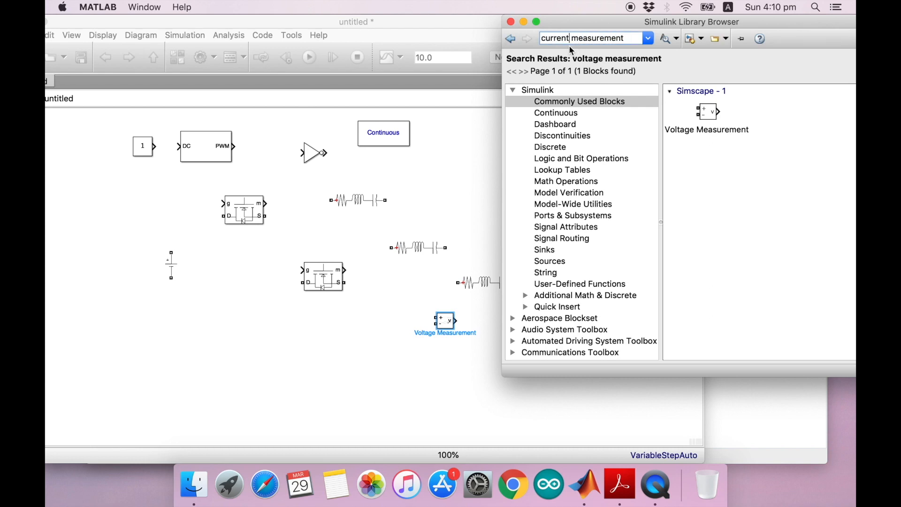
{"action": "key", "text": "Return"}
{"action": "left_click_drag", "start_coordinate": [710, 173], "coordinate": [448, 198]}
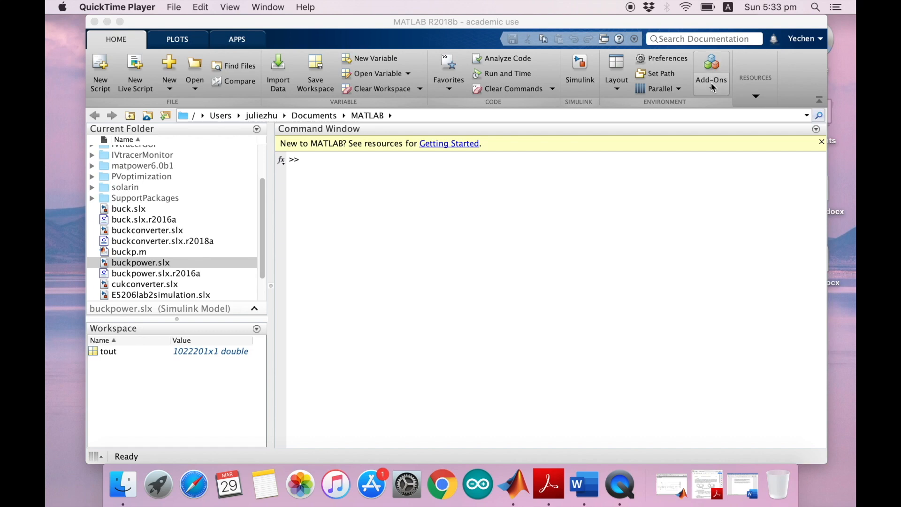
Step: Search the MATLAB Add-On Explorer for "simscape" and open the Simscape Electrical entry
{"action": "left_click", "coordinate": [713, 59]}
{"action": "left_click", "coordinate": [713, 61]}
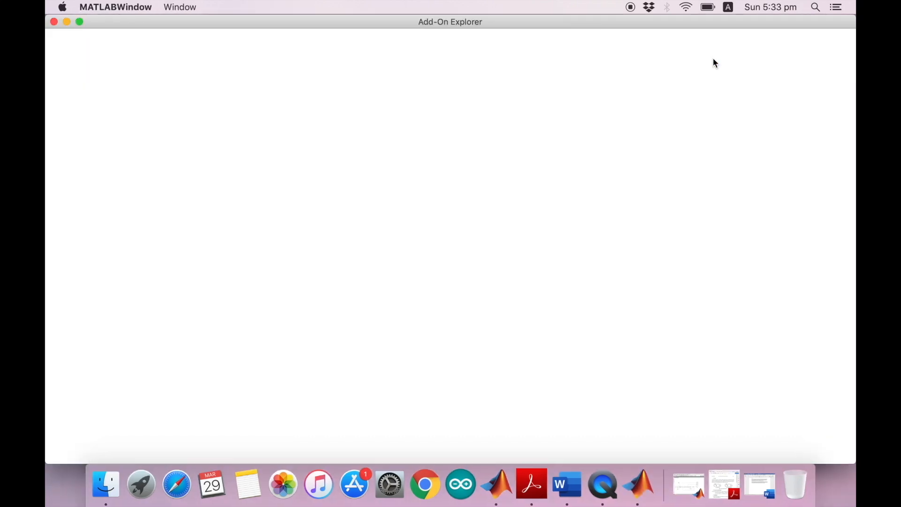
{"action": "type", "text": "sim"}
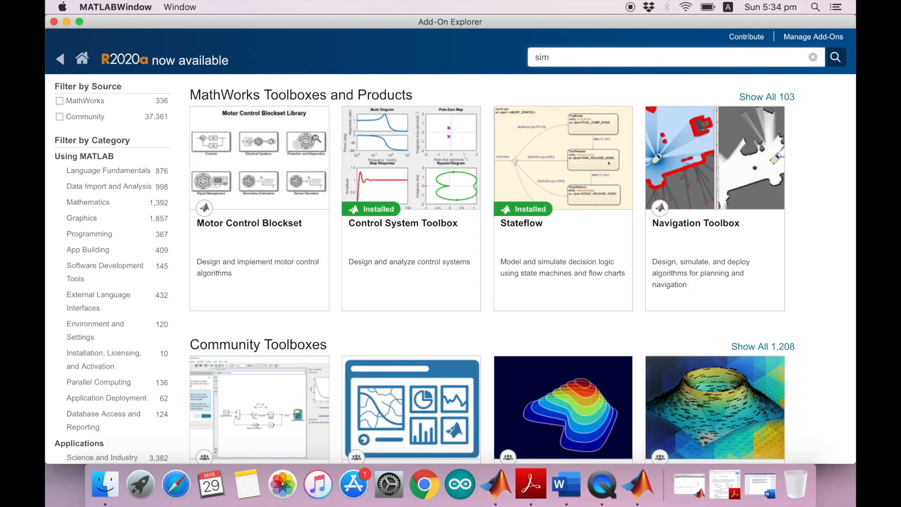
{"action": "type", "text": "scape"}
{"action": "key", "text": "Return"}
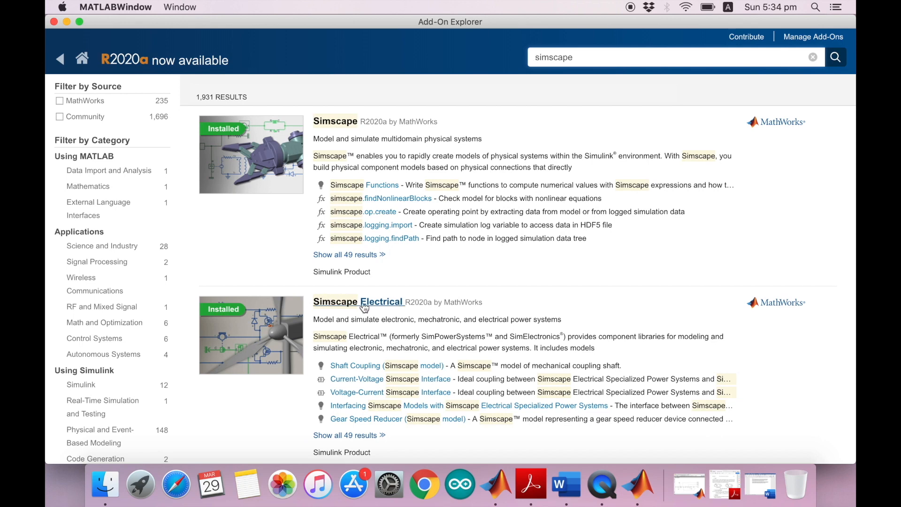
{"action": "left_click", "coordinate": [382, 303]}
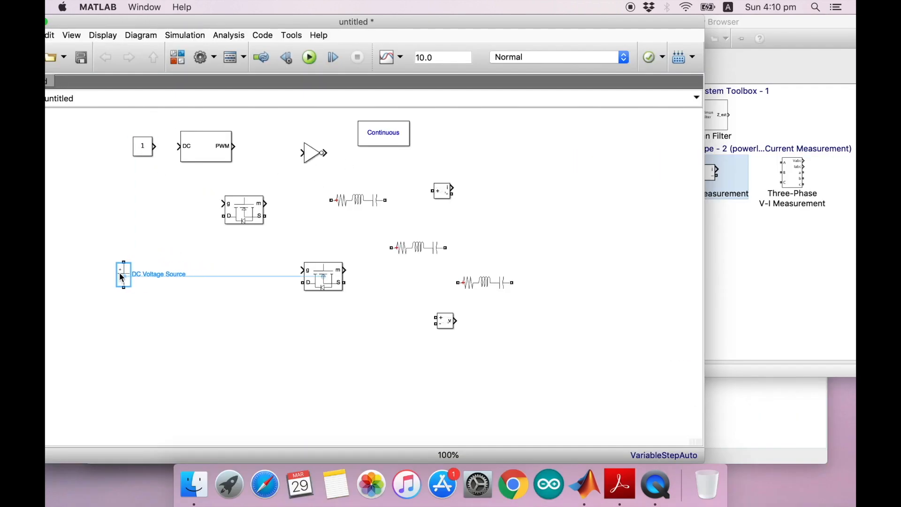
Step: Rearrange the DC voltage source and first Mosfet, and wire the source's positive terminal to that Mosfet's drain
{"action": "left_click_drag", "start_coordinate": [119, 273], "coordinate": [119, 272]}
{"action": "left_click_drag", "start_coordinate": [288, 22], "coordinate": [346, 24]}
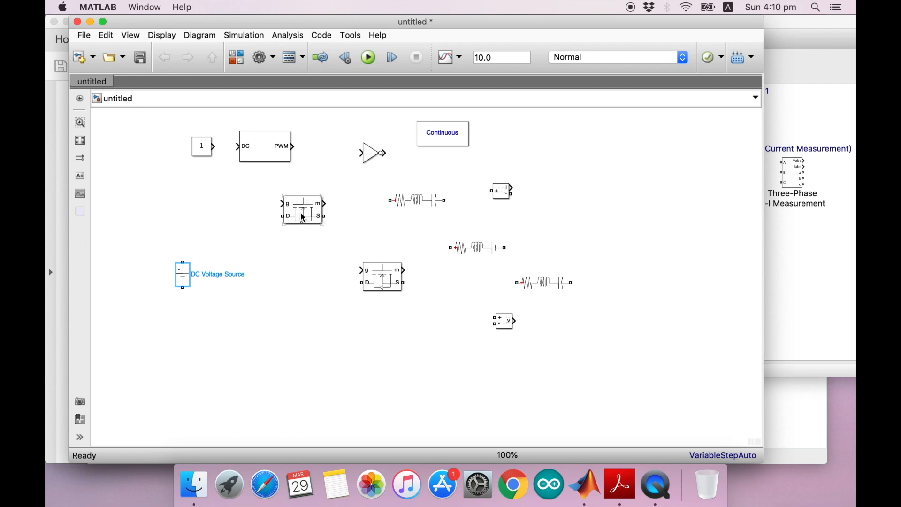
{"action": "left_click_drag", "start_coordinate": [302, 217], "coordinate": [261, 227]}
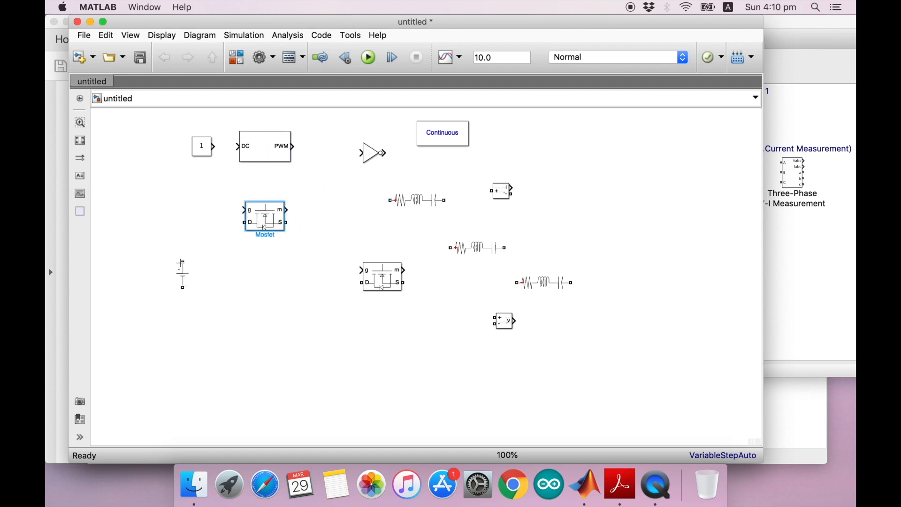
{"action": "mouse_move", "coordinate": [183, 262]}
{"action": "left_mouse_down"}
{"action": "mouse_move", "coordinate": [183, 227]}
{"action": "mouse_move", "coordinate": [244, 222]}
{"action": "left_mouse_up"}
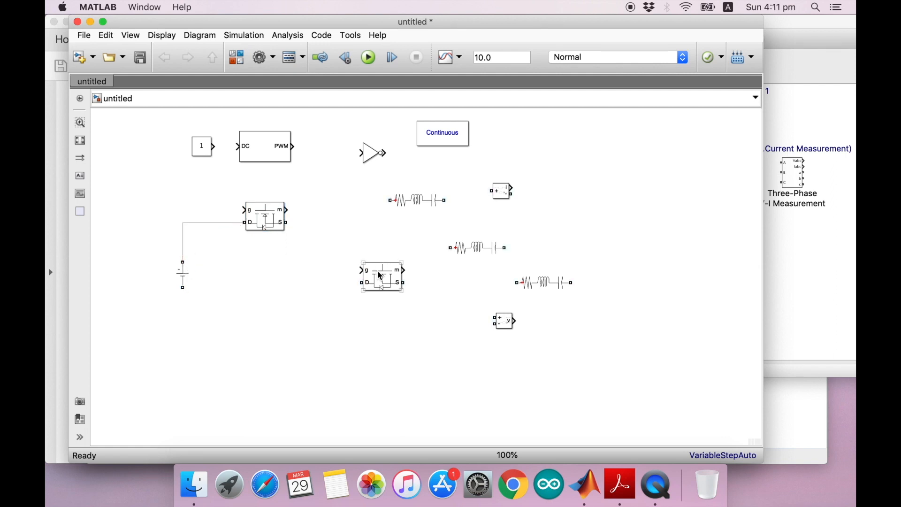
Step: Move the second Mosfet closer to the first one and rotate it clockwise so its drain faces up
{"action": "left_click_drag", "start_coordinate": [381, 273], "coordinate": [327, 273]}
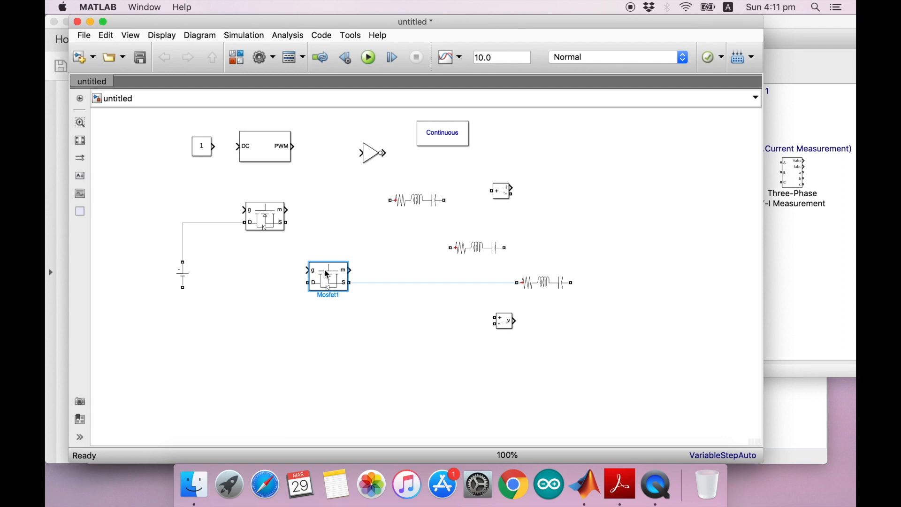
{"action": "key", "text": "super+r"}
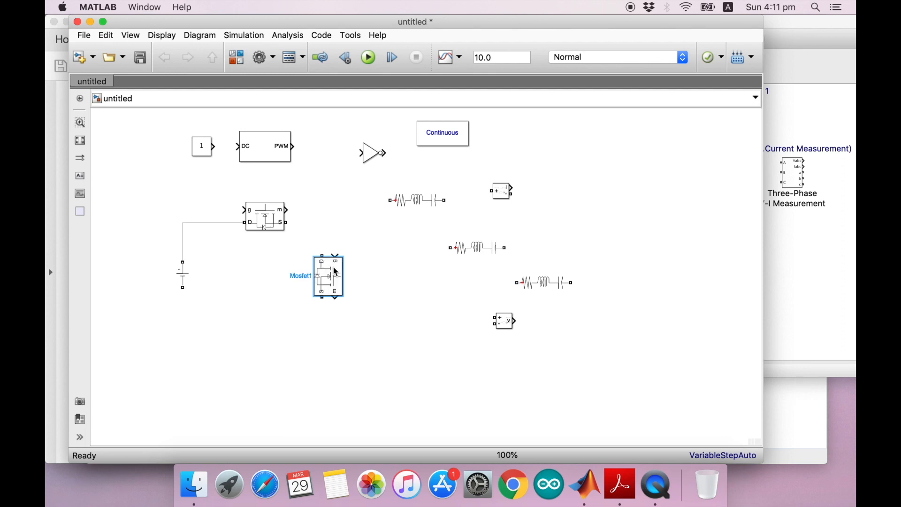
{"action": "right_click", "coordinate": [334, 274]}
{"action": "mouse_move", "coordinate": [425, 229]}
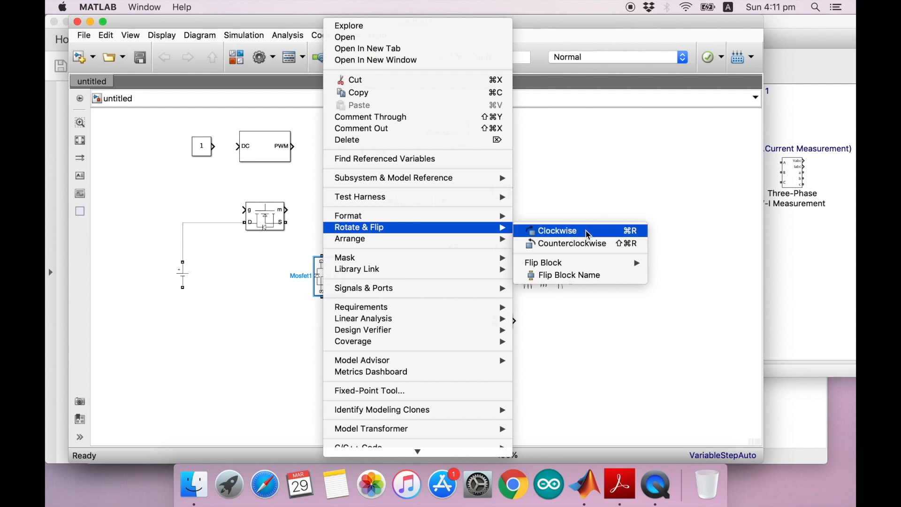
Step: Set the first Series RLC Branch to branch type L and change the mantissa of its inductance to 100
{"action": "left_click", "coordinate": [394, 228]}
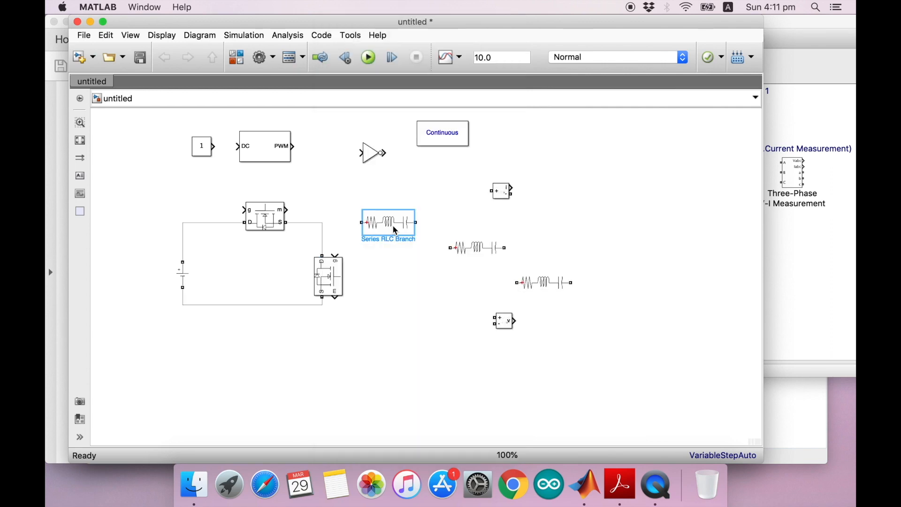
{"action": "double_click", "coordinate": [395, 220]}
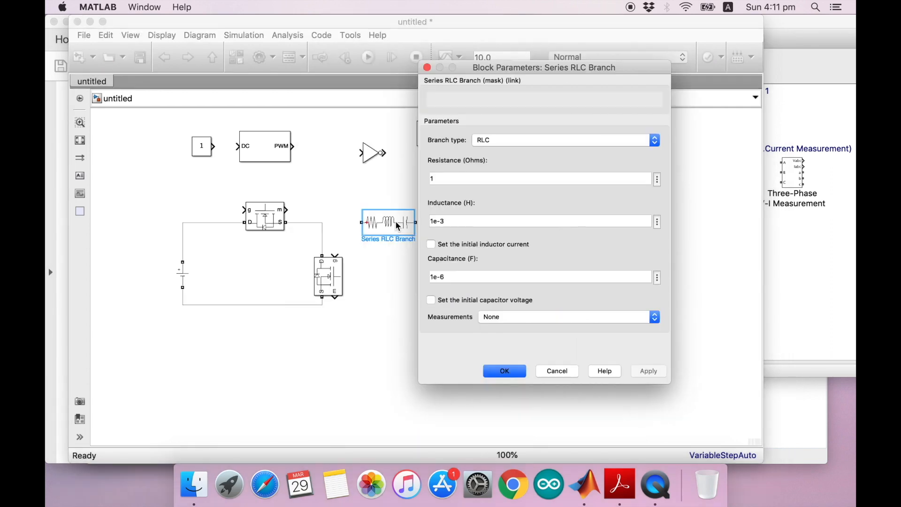
{"action": "left_click", "coordinate": [506, 146]}
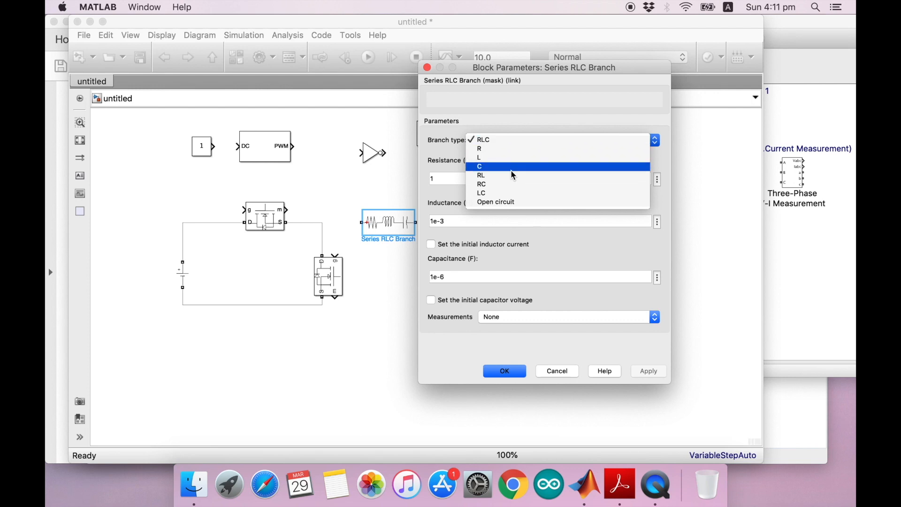
{"action": "left_click", "coordinate": [513, 157]}
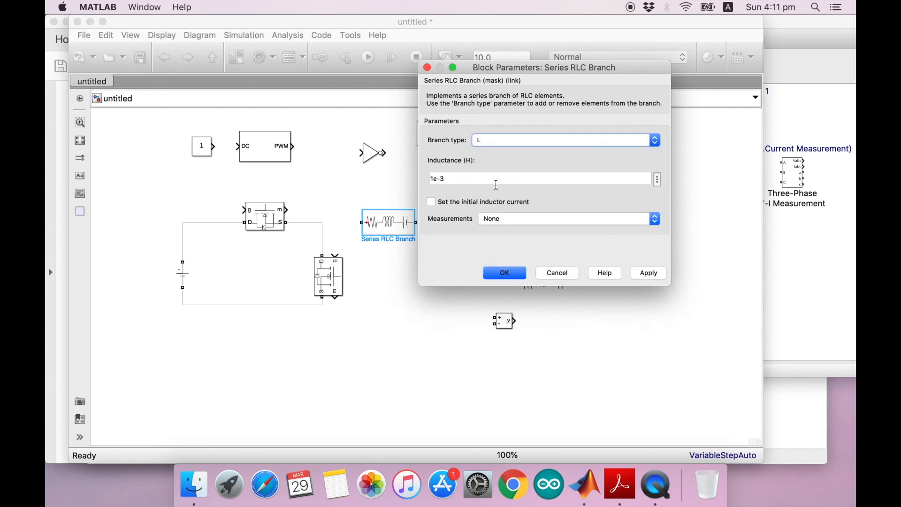
{"action": "left_click_drag", "start_coordinate": [434, 180], "coordinate": [537, 176]}
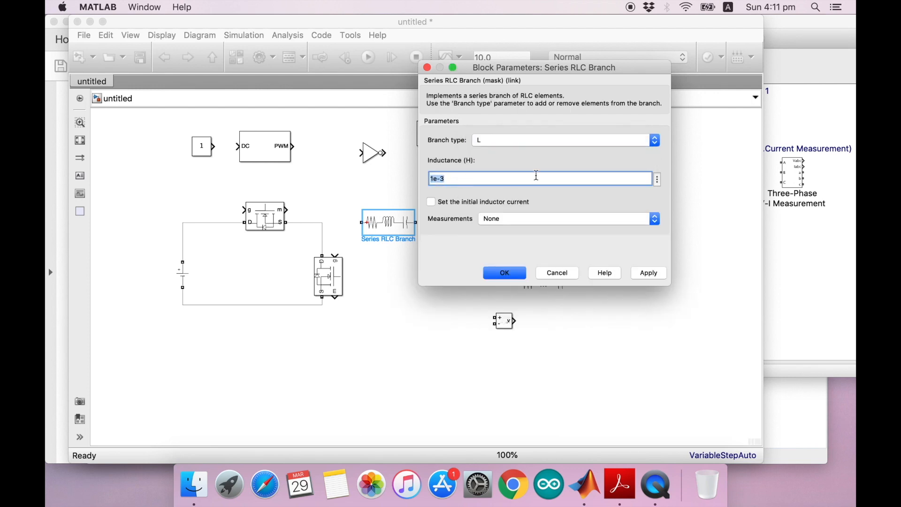
{"action": "left_click", "coordinate": [440, 184]}
{"action": "key", "text": "BackSpace"}
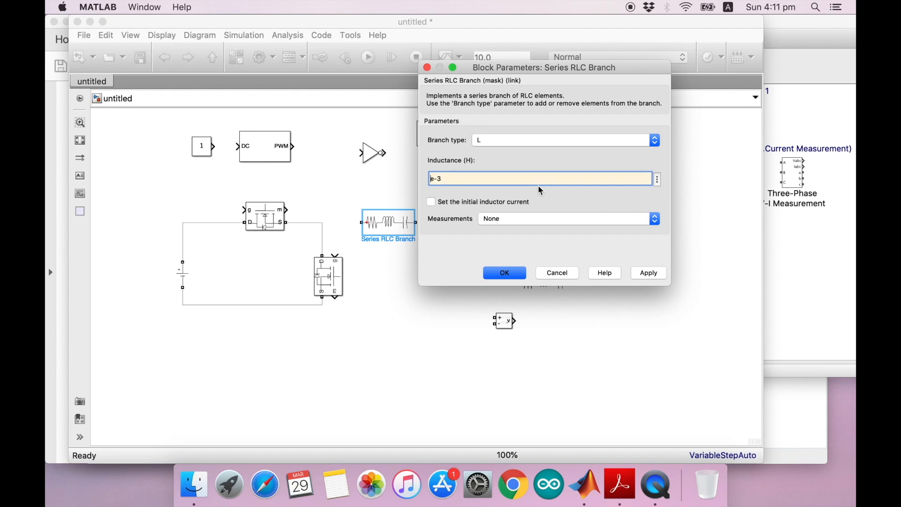
{"action": "type", "text": "100"}
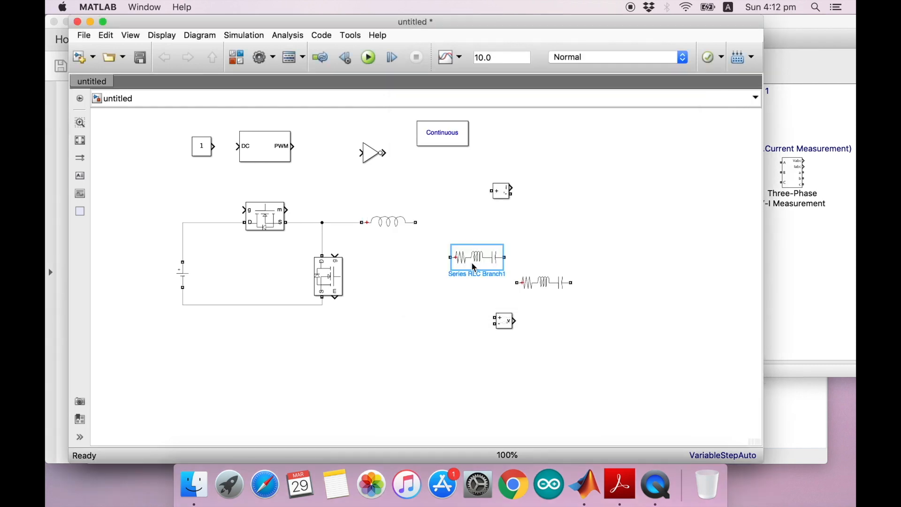
Step: Make the second RLC branch a vertical 3.3e-6 F capacitor (type C) and wire it from the inductor's output to the return rail
{"action": "key", "text": "ctrl+r"}
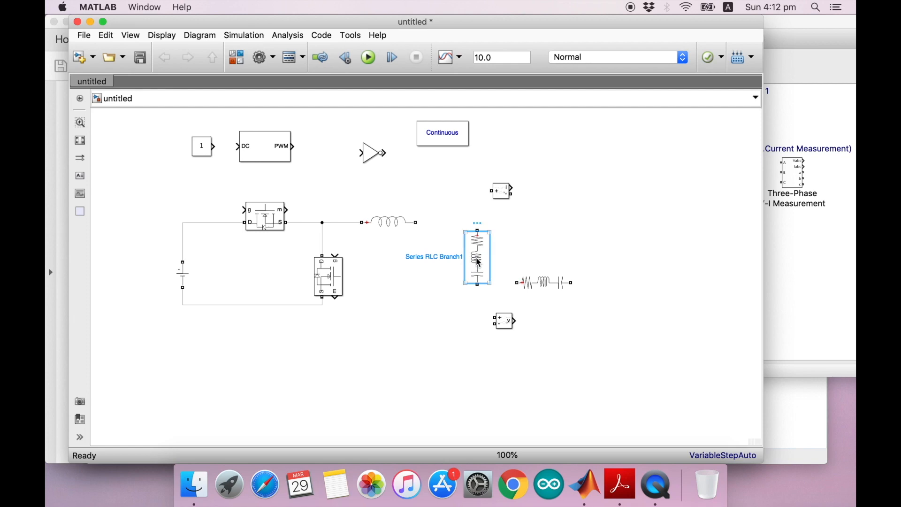
{"action": "double_click", "coordinate": [477, 257]}
{"action": "left_click", "coordinate": [553, 177]}
{"action": "left_click", "coordinate": [588, 203]}
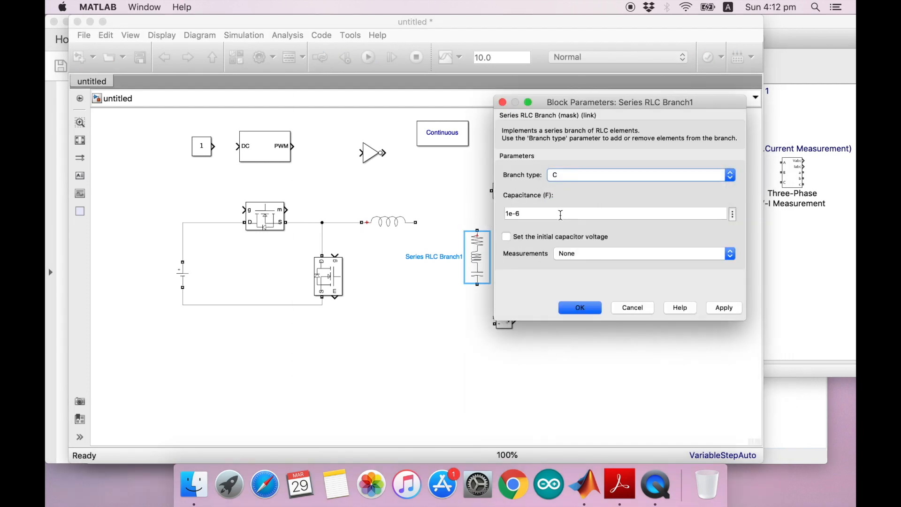
{"action": "left_click", "coordinate": [510, 213]}
{"action": "type", "text": "00"}
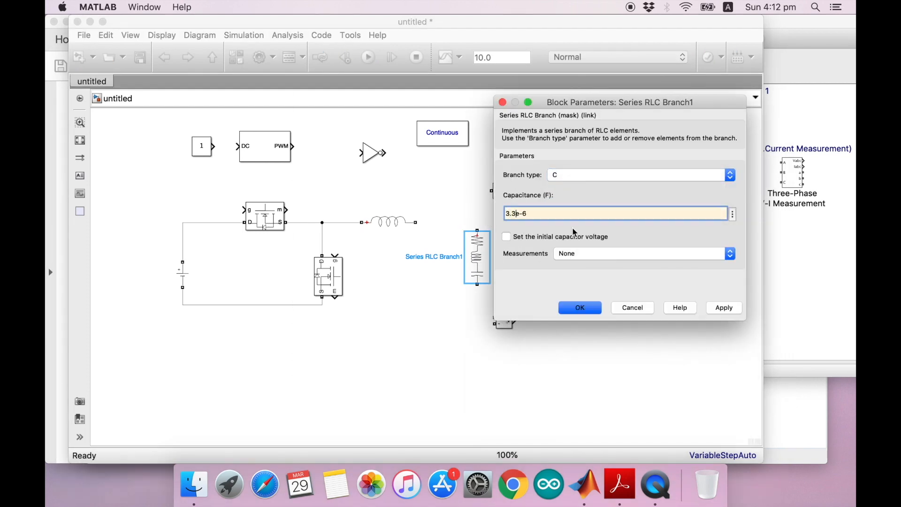
{"action": "left_click", "coordinate": [587, 308]}
{"action": "left_click_drag", "start_coordinate": [477, 230], "coordinate": [417, 222]}
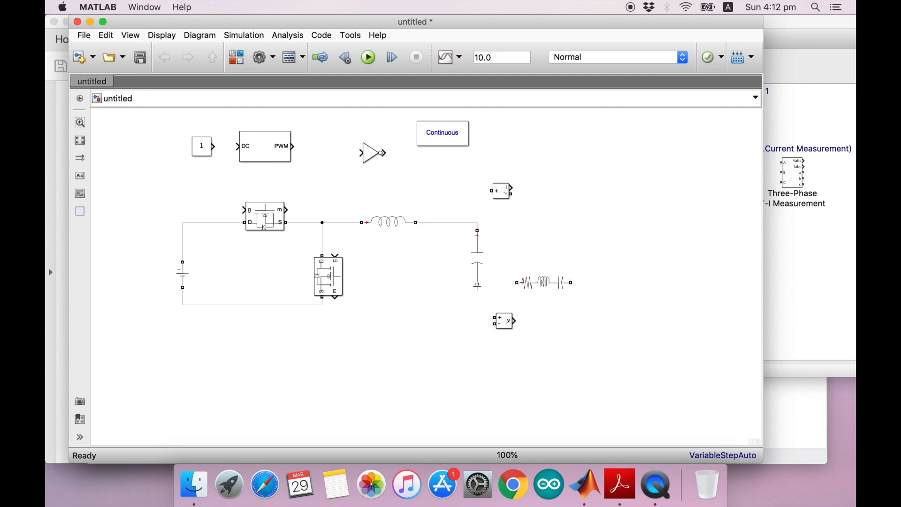
{"action": "left_click_drag", "start_coordinate": [477, 285], "coordinate": [322, 305]}
Step: Make the third RLC branch a vertical 10 ohm resistor (type R) and wire it in parallel with the capacitor
{"action": "left_click", "coordinate": [546, 288]}
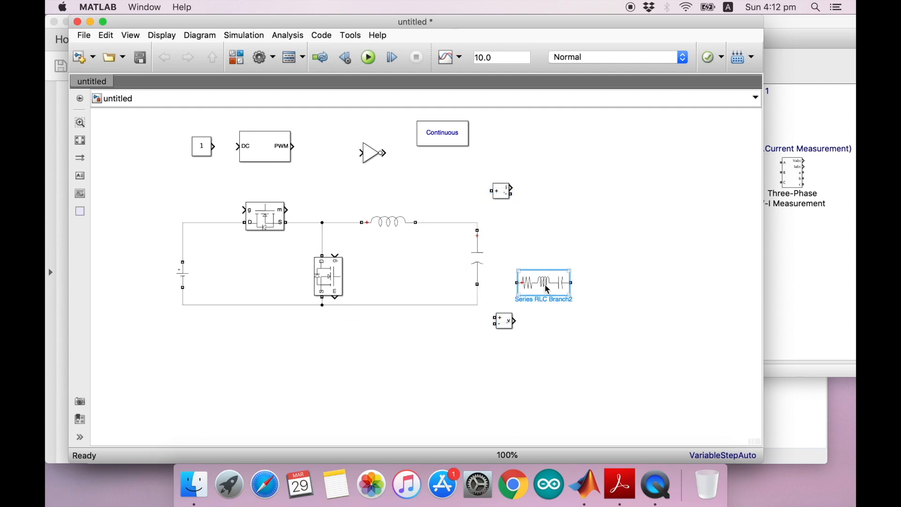
{"action": "key", "text": "super+r"}
{"action": "double_click", "coordinate": [561, 252]}
{"action": "left_click", "coordinate": [659, 168]}
{"action": "left_click", "coordinate": [660, 178]}
{"action": "left_click", "coordinate": [622, 208]}
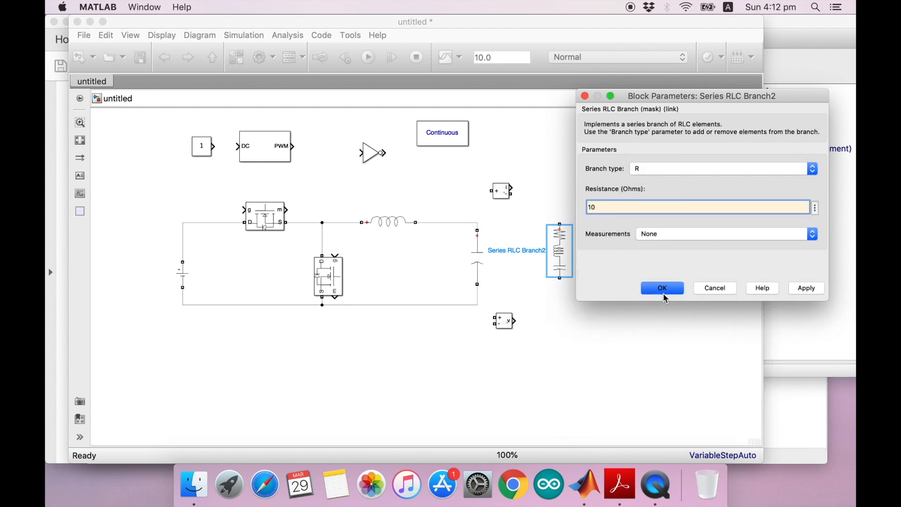
{"action": "left_click", "coordinate": [662, 288]}
{"action": "left_click_drag", "start_coordinate": [560, 251], "coordinate": [486, 224]}
{"action": "left_click_drag", "start_coordinate": [537, 285], "coordinate": [478, 353]}
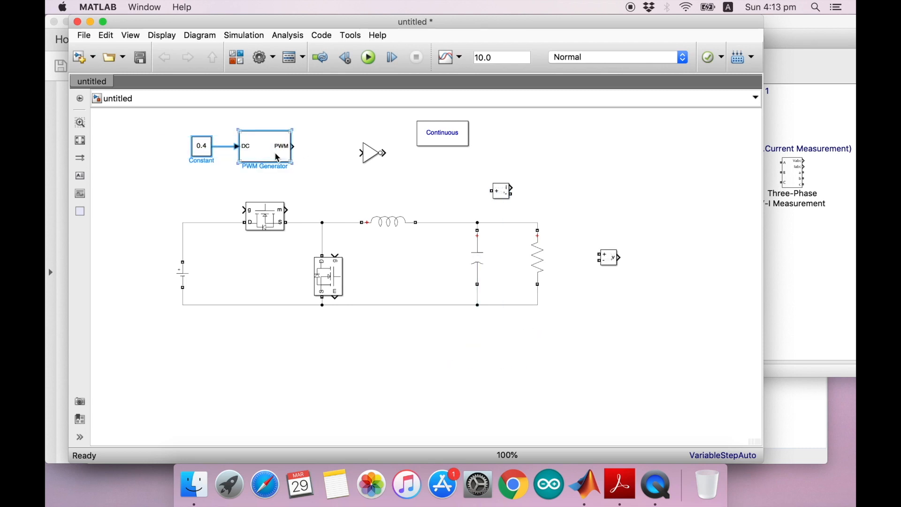
Step: Wire the PWM output directly to the first Mosfet's gate and through the inverter block to the second Mosfet's gate
{"action": "left_click_drag", "start_coordinate": [277, 155], "coordinate": [243, 210]}
{"action": "left_click_drag", "start_coordinate": [373, 152], "coordinate": [225, 162]}
{"action": "left_click", "coordinate": [327, 161]}
{"action": "left_click_drag", "start_coordinate": [326, 162], "coordinate": [335, 256]}
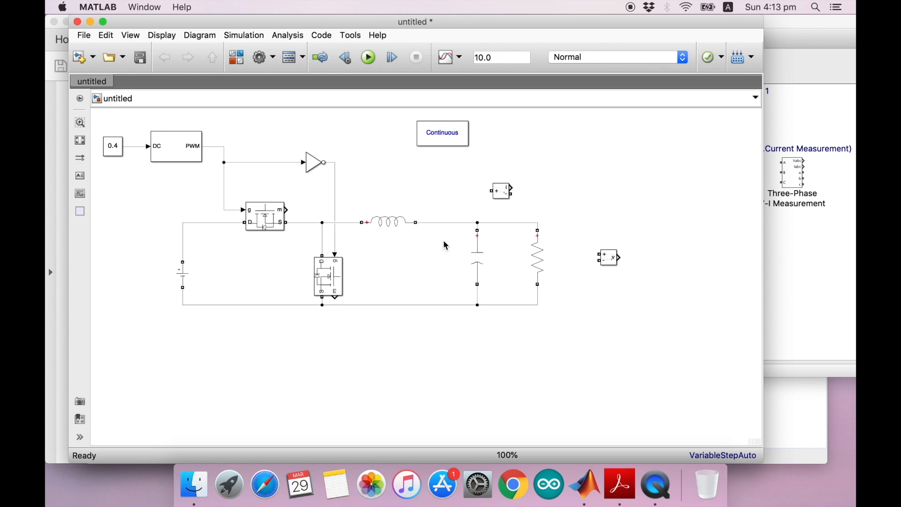
Step: Insert the Current Measurement block in series after the inductor and connect the Voltage Measurement block across the resistor
{"action": "left_click", "coordinate": [454, 222]}
{"action": "key", "text": "Delete"}
{"action": "left_click_drag", "start_coordinate": [501, 190], "coordinate": [448, 223]}
{"action": "left_click_drag", "start_coordinate": [599, 260], "coordinate": [533, 227]}
{"action": "left_click_drag", "start_coordinate": [578, 257], "coordinate": [531, 297]}
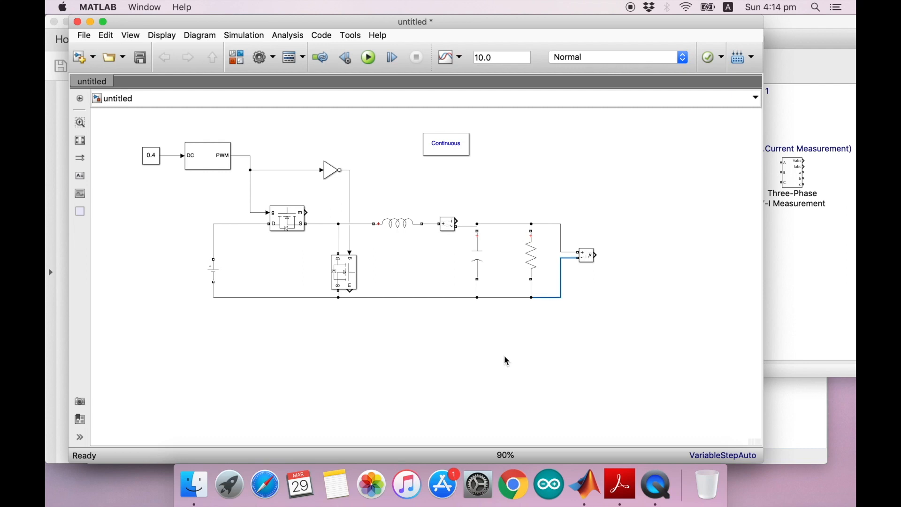
Step: Set the DC Voltage Source's amplitude to 12.5 V
{"action": "double_click", "coordinate": [216, 275]}
{"action": "left_click", "coordinate": [278, 271]}
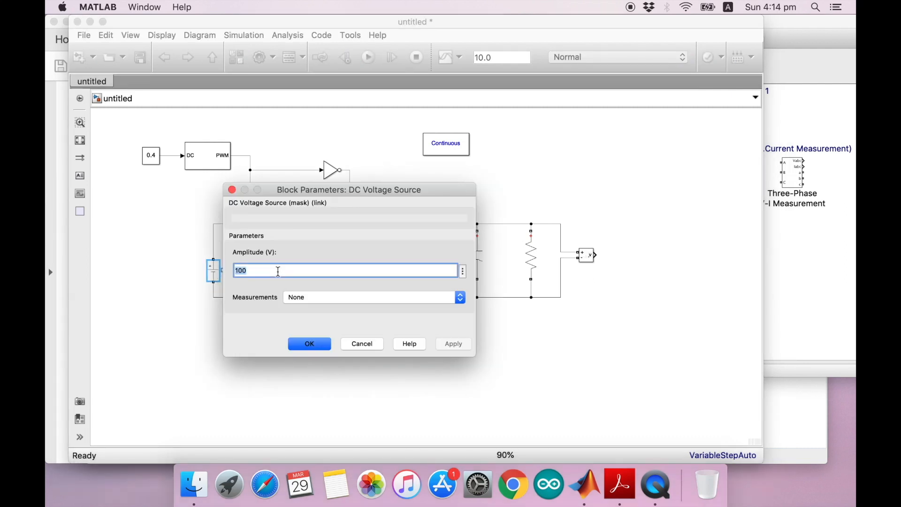
{"action": "type", "text": "12.5"}
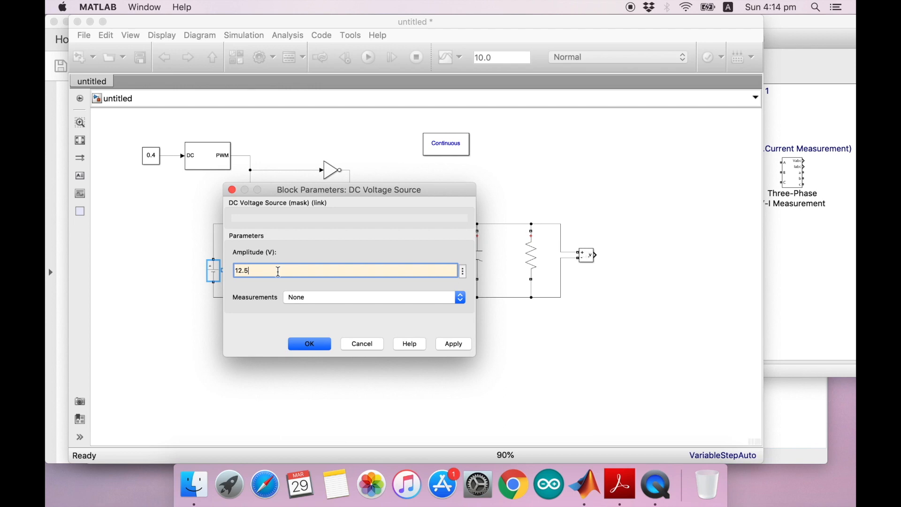
{"action": "left_click", "coordinate": [325, 343]}
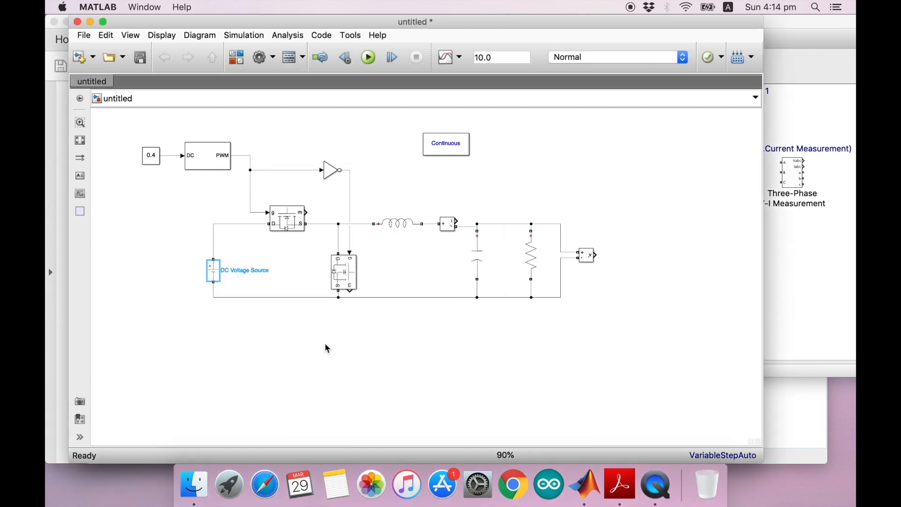
Step: Set the PWM Generator's timer period to 1/100000 s and its sample time to 1e-7
{"action": "double_click", "coordinate": [208, 155]}
{"action": "type", "text": "1/100000"}
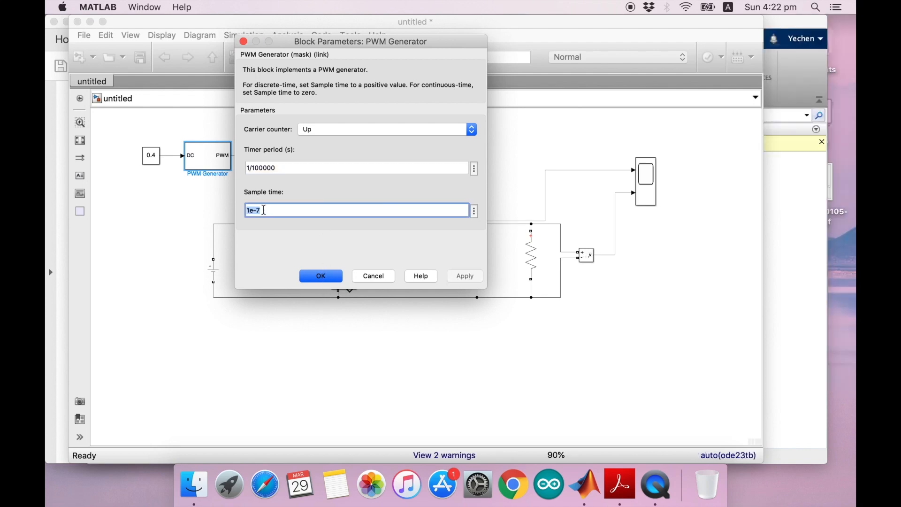
{"action": "left_click", "coordinate": [264, 210]}
{"action": "left_click_drag", "start_coordinate": [264, 210], "coordinate": [244, 211]}
{"action": "key", "text": "BackSpace"}
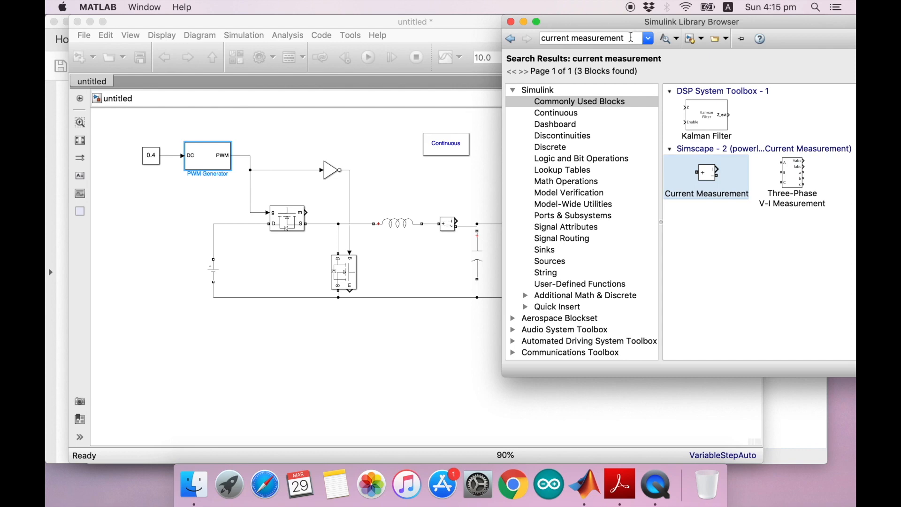
Step: Search the library for "scope" and add a Scope block with two input ports to the model
{"action": "triple_click", "coordinate": [631, 37]}
{"action": "type", "text": "scope"}
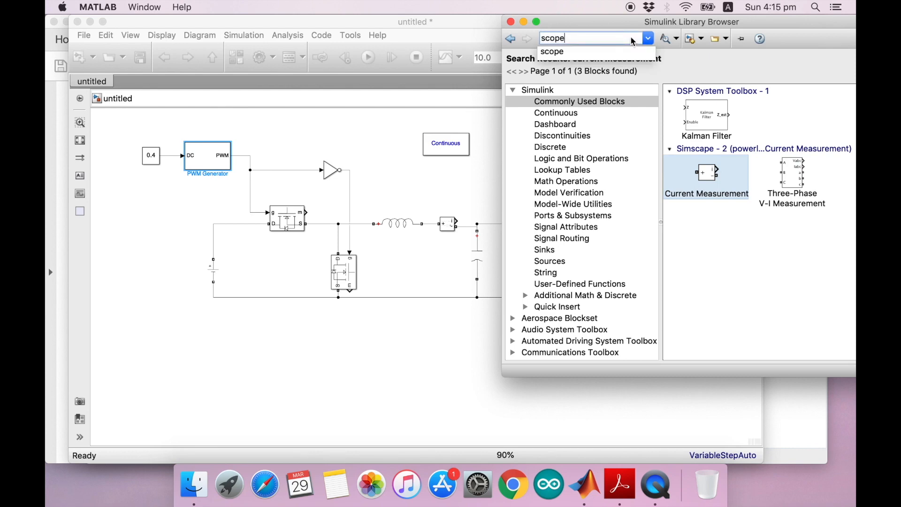
{"action": "key", "text": "Return"}
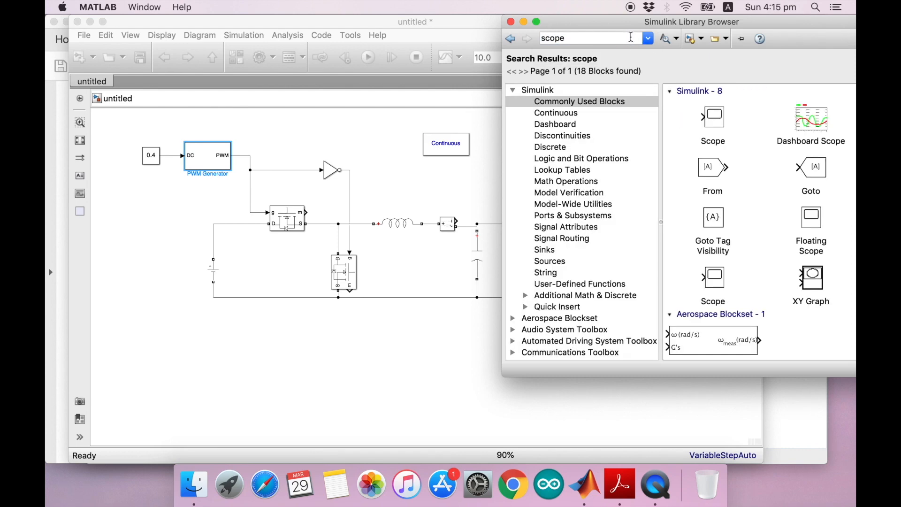
{"action": "left_click", "coordinate": [712, 121]}
{"action": "left_click_drag", "start_coordinate": [712, 121], "coordinate": [482, 183]}
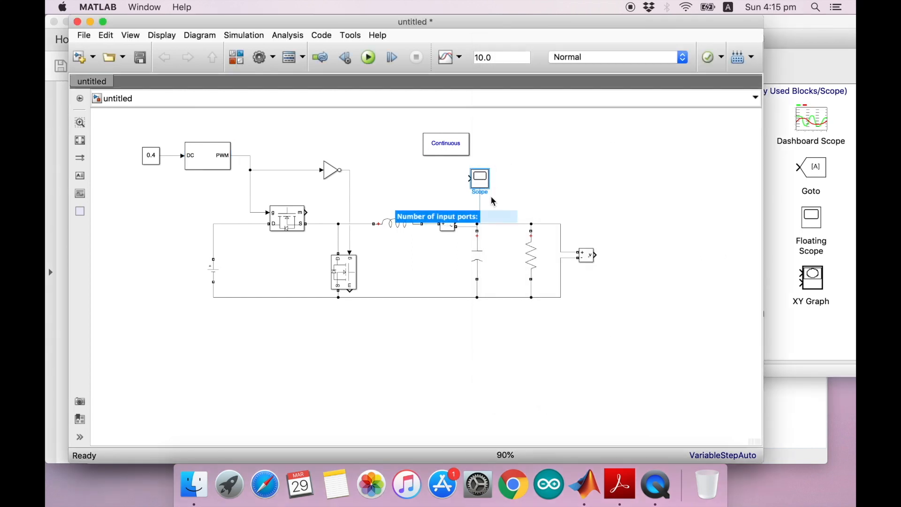
{"action": "type", "text": "2"}
{"action": "key", "text": "Return"}
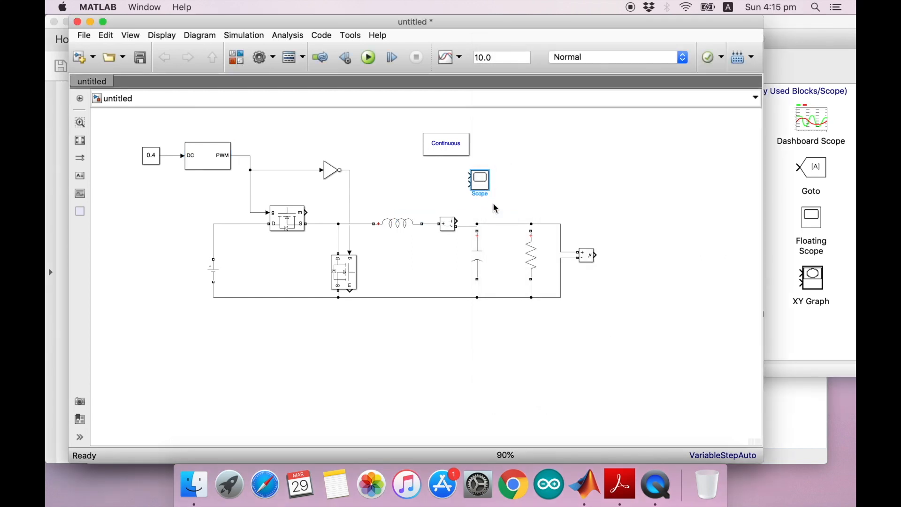
Step: Move the Scope above the Voltage Measurement block and wire the current and voltage signals to its first and second inputs
{"action": "left_click_drag", "start_coordinate": [487, 186], "coordinate": [657, 207]}
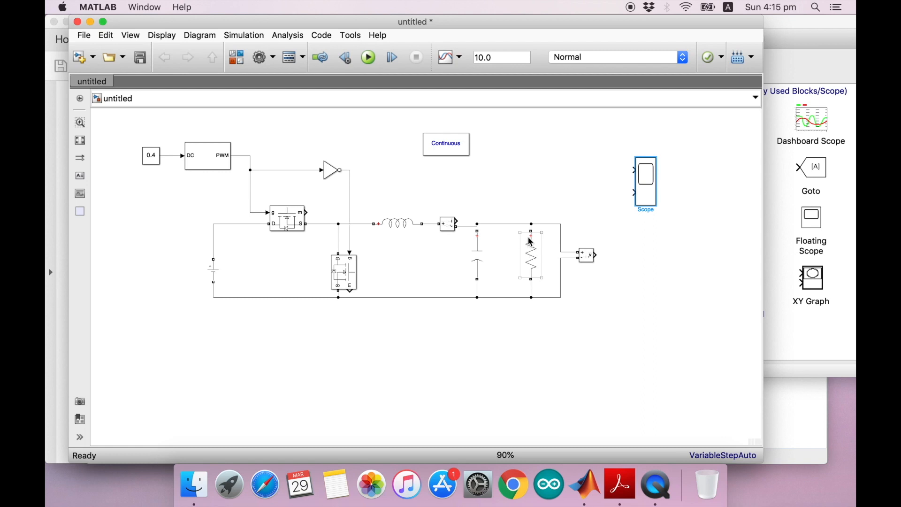
{"action": "mouse_move", "coordinate": [456, 221]}
{"action": "left_mouse_down"}
{"action": "mouse_move", "coordinate": [601, 171]}
{"action": "mouse_move", "coordinate": [634, 171]}
{"action": "left_mouse_up"}
{"action": "mouse_move", "coordinate": [602, 255]}
{"action": "left_mouse_down"}
{"action": "mouse_move", "coordinate": [604, 211]}
{"action": "mouse_move", "coordinate": [632, 193]}
{"action": "left_mouse_up"}
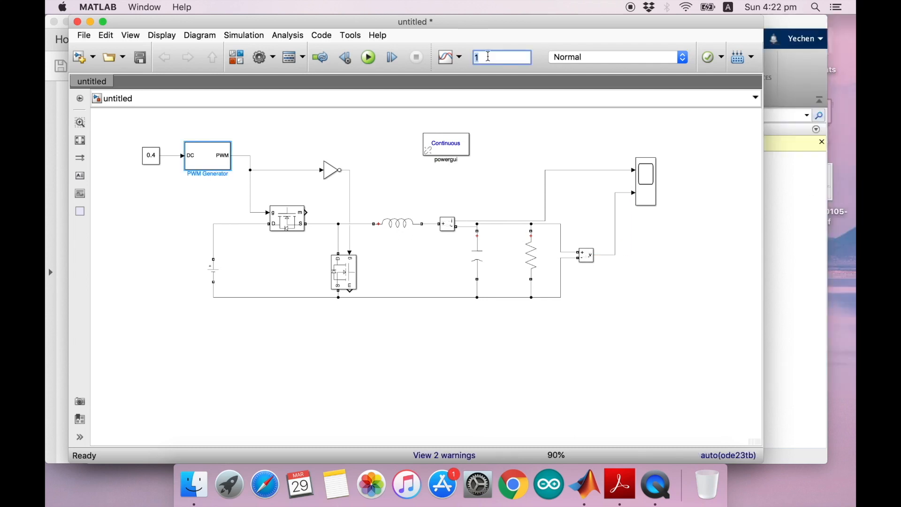
Step: Set the simulation stop time to 0.1 and run the simulation
{"action": "type", "text": "0.1"}
{"action": "key", "text": "Return"}
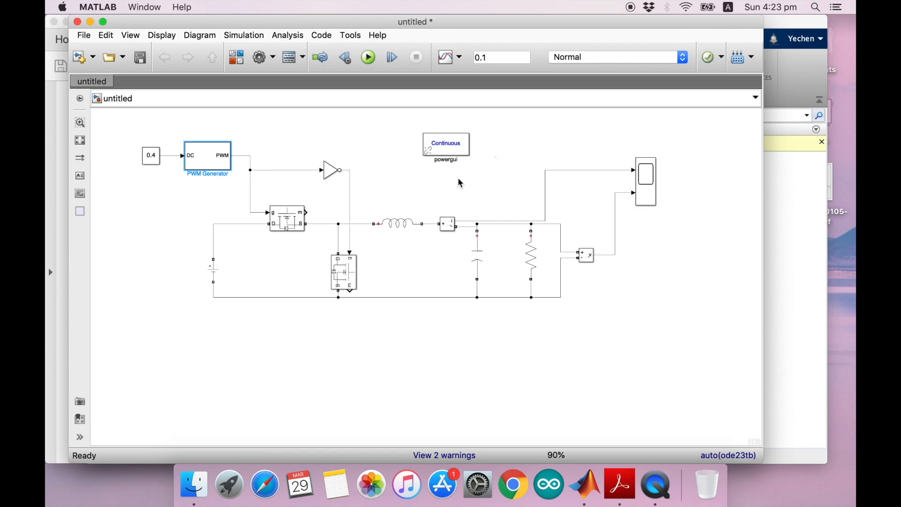
{"action": "left_click", "coordinate": [368, 58]}
Step: Open the Scope and change its layout to two vertically stacked displays
{"action": "left_click", "coordinate": [652, 197]}
{"action": "double_click", "coordinate": [653, 198]}
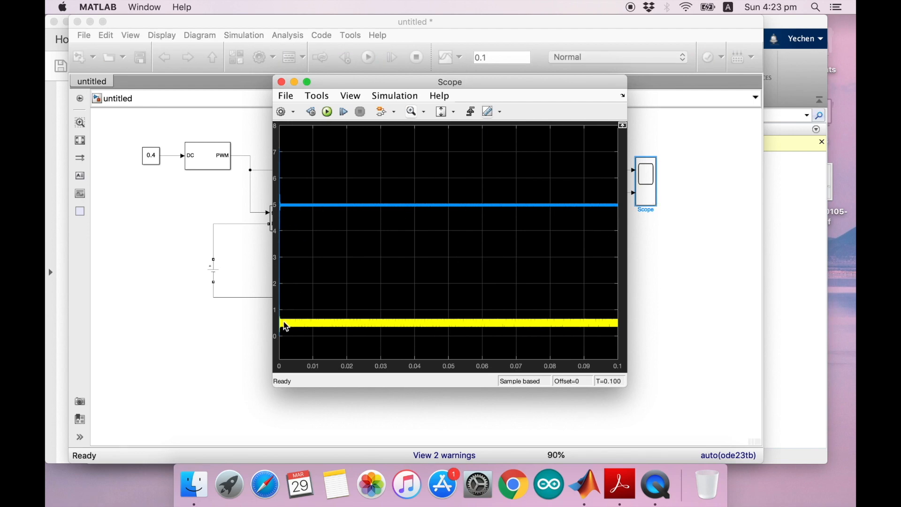
{"action": "left_click", "coordinate": [351, 80]}
{"action": "left_click", "coordinate": [331, 267]}
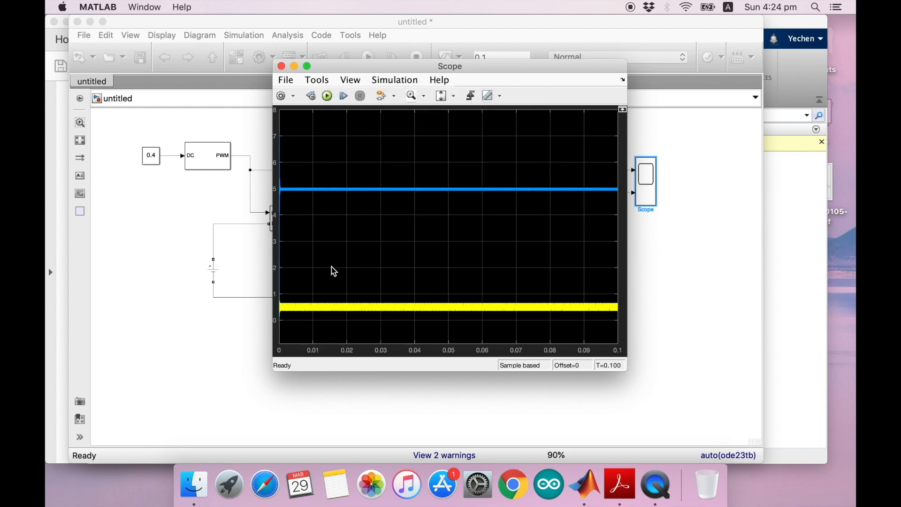
{"action": "left_click", "coordinate": [351, 80]}
{"action": "left_click", "coordinate": [368, 115]}
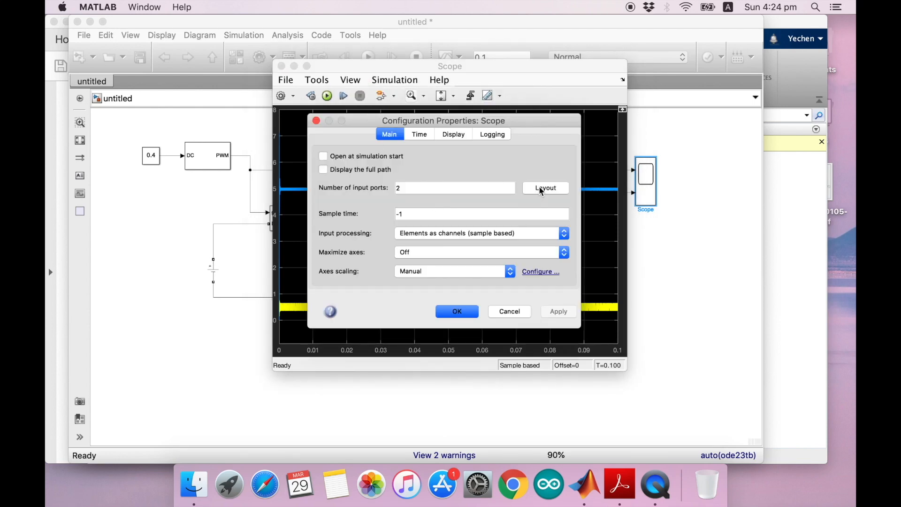
{"action": "left_click", "coordinate": [542, 190]}
{"action": "left_click", "coordinate": [595, 219]}
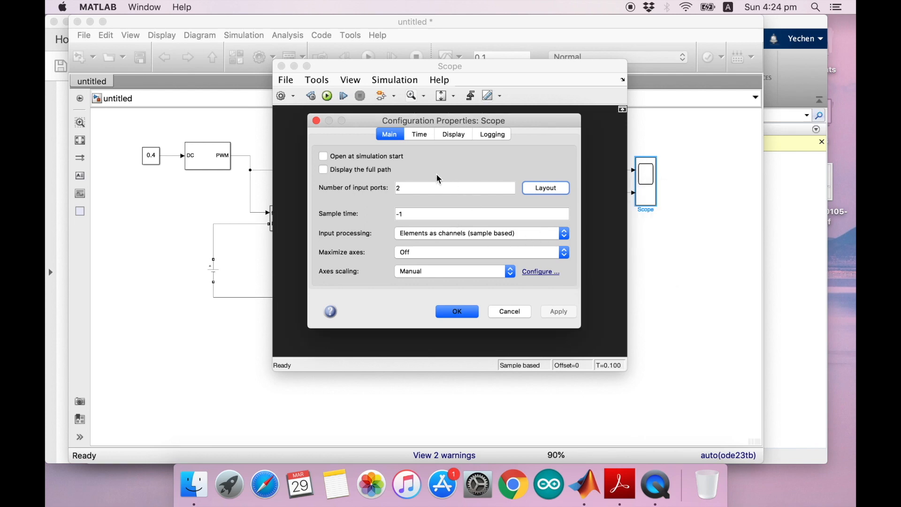
{"action": "left_click", "coordinate": [454, 312]}
Step: In the Scope's style settings, set both the figure color and the axes background color to white
{"action": "left_click", "coordinate": [351, 80]}
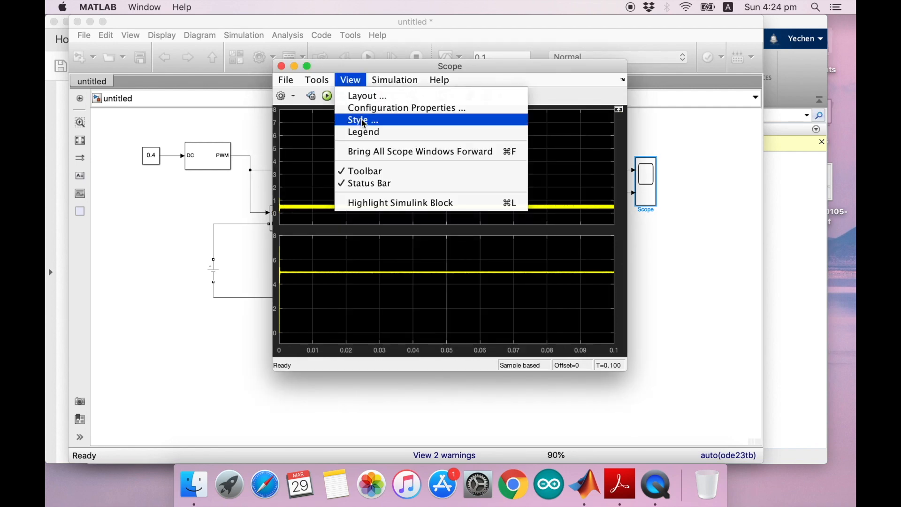
{"action": "left_click", "coordinate": [364, 121]}
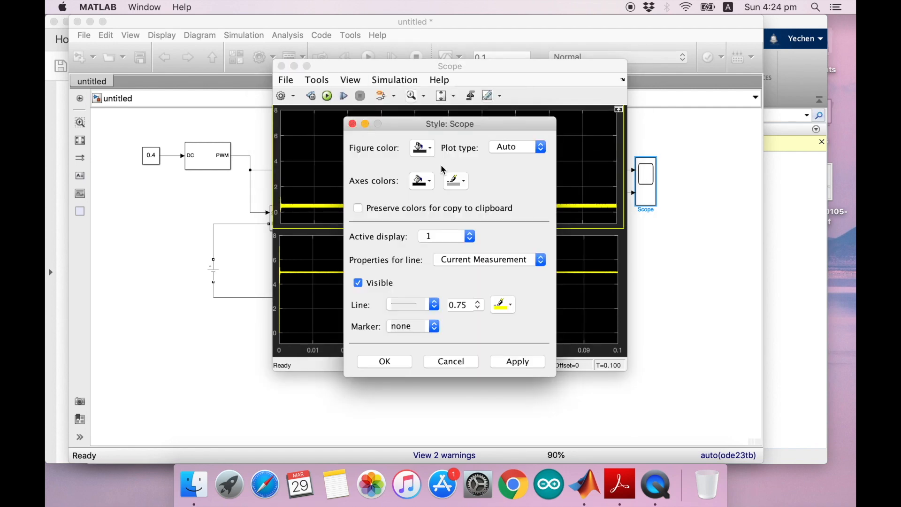
{"action": "left_click", "coordinate": [429, 149]}
{"action": "left_click", "coordinate": [436, 167]}
{"action": "left_click", "coordinate": [427, 182]}
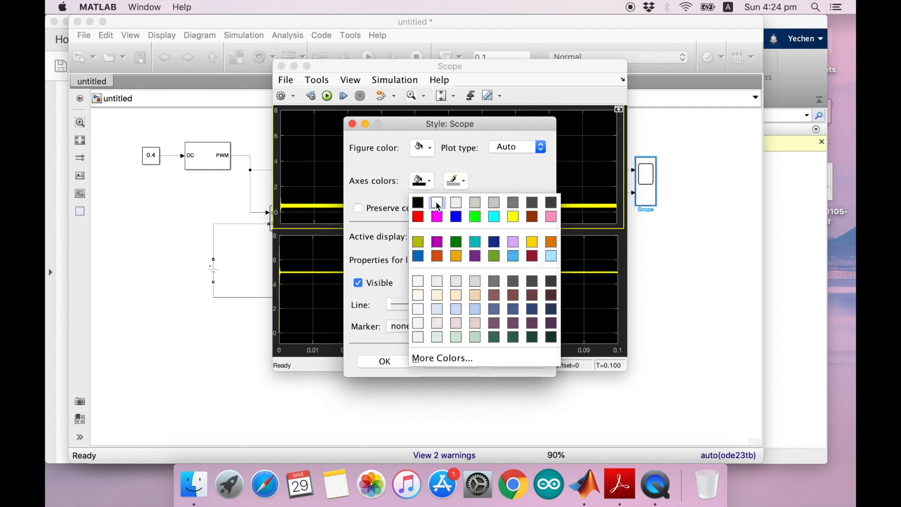
{"action": "left_click", "coordinate": [435, 201]}
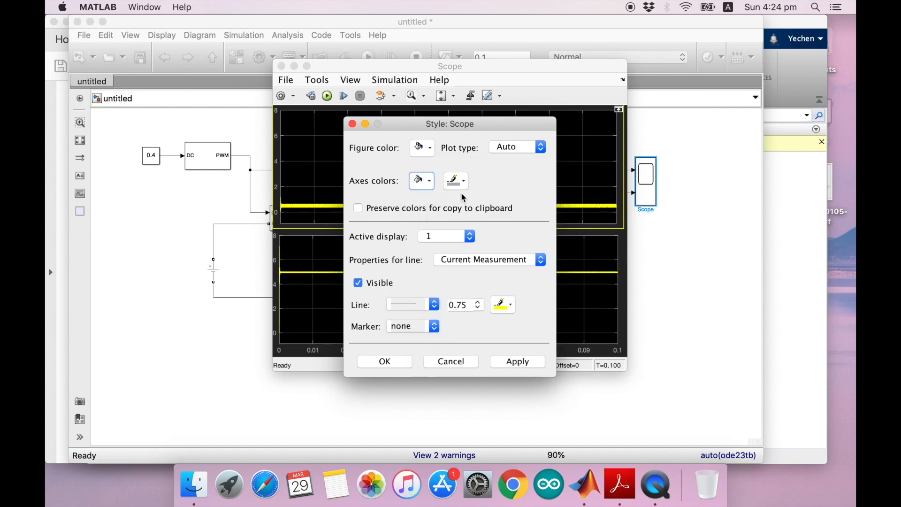
Step: Set the Current Measurement line color on display 1 to red and apply the style
{"action": "left_click", "coordinate": [514, 305]}
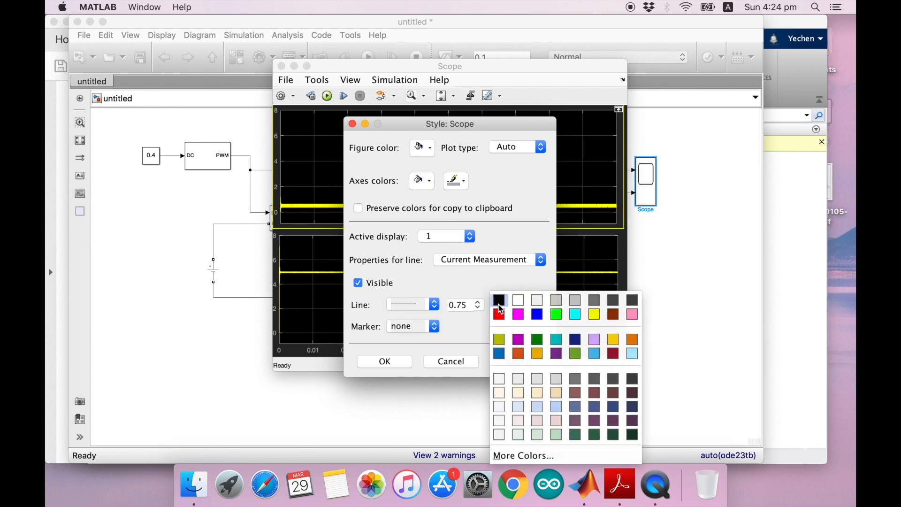
{"action": "left_click", "coordinate": [498, 316]}
{"action": "left_click", "coordinate": [507, 362]}
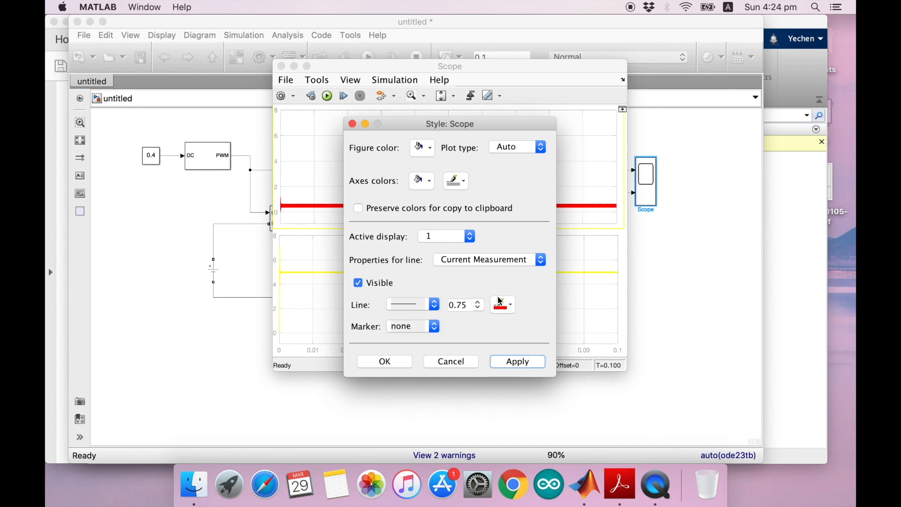
Step: Switch the active display to 2, set its voltage line color to black, and accept the style settings
{"action": "left_click", "coordinate": [469, 237]}
{"action": "left_click", "coordinate": [463, 255]}
{"action": "left_click", "coordinate": [504, 305]}
{"action": "left_click", "coordinate": [501, 298]}
{"action": "left_click", "coordinate": [525, 363]}
{"action": "left_click", "coordinate": [385, 362]}
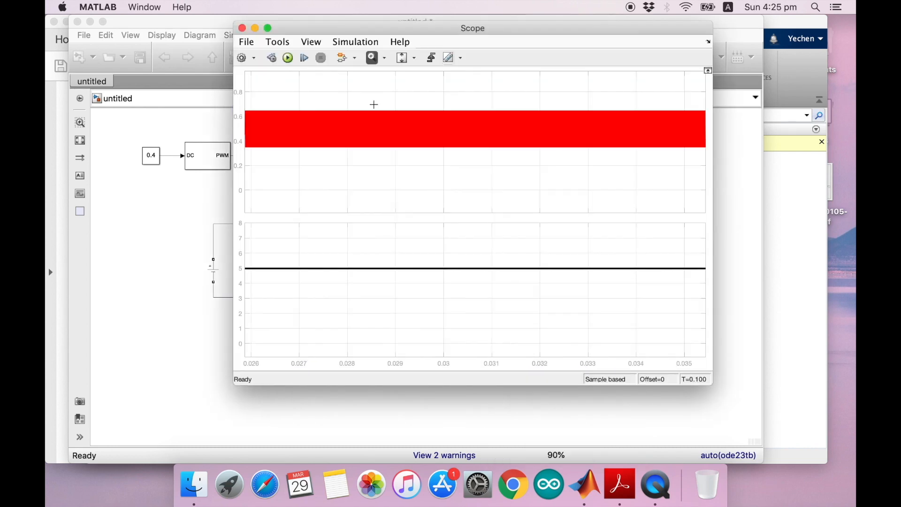
Step: Zoom in on the Scope waveforms and align the two horizontal cursors with the current ripple's trough and peak
{"action": "left_click_drag", "start_coordinate": [374, 104], "coordinate": [436, 158]}
{"action": "left_click_drag", "start_coordinate": [375, 86], "coordinate": [456, 195]}
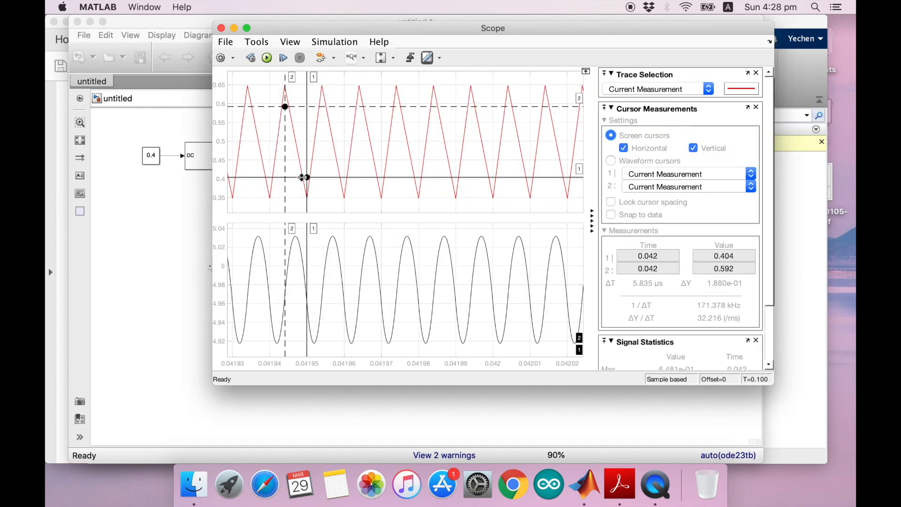
{"action": "left_click_drag", "start_coordinate": [334, 177], "coordinate": [335, 199]}
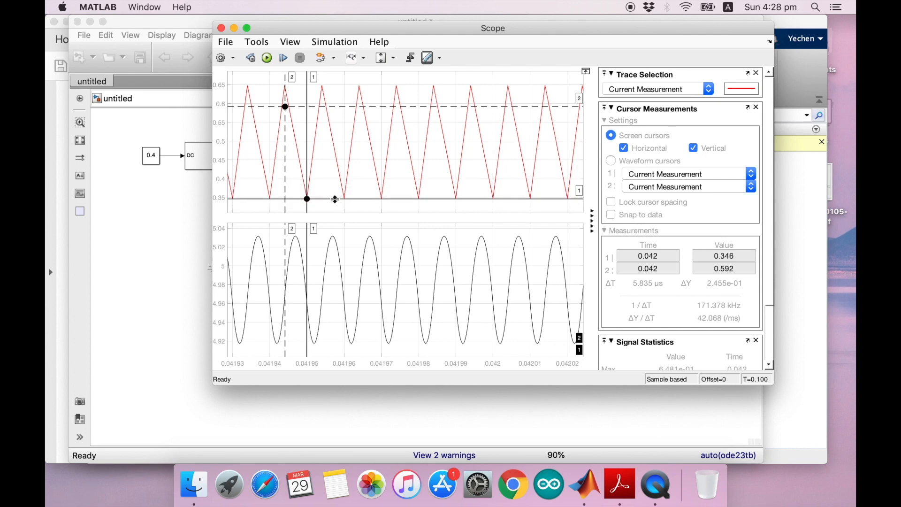
{"action": "left_click_drag", "start_coordinate": [342, 105], "coordinate": [342, 83]}
Step: Print the Scope waveforms to a figure and save it under the name waveform, choosing its file format
{"action": "left_click", "coordinate": [225, 42]}
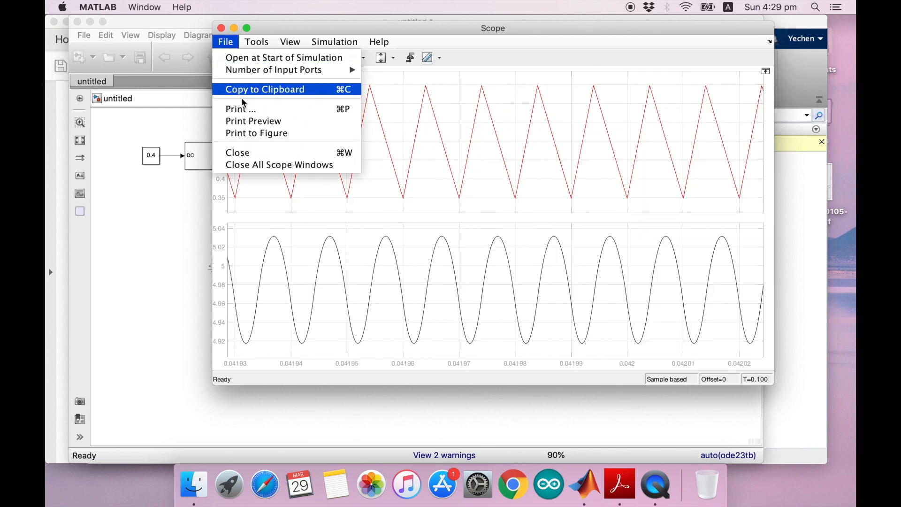
{"action": "left_click", "coordinate": [253, 136]}
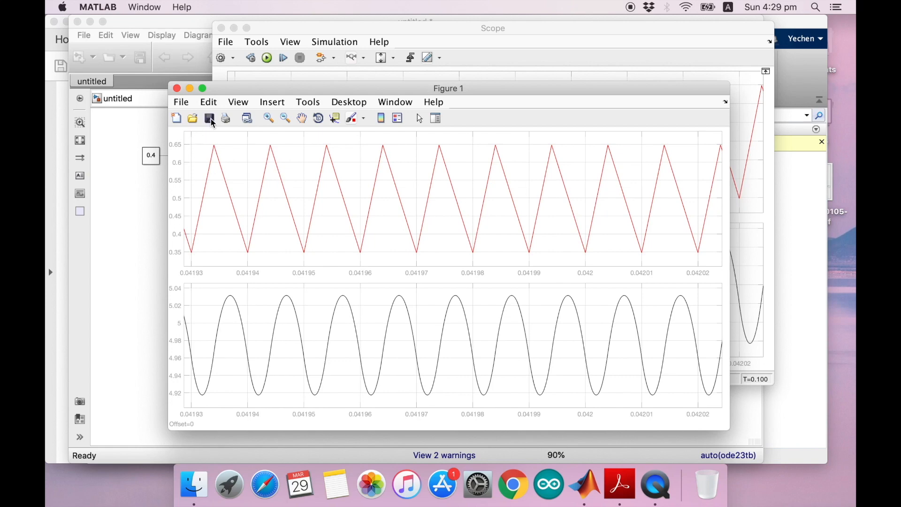
{"action": "left_click", "coordinate": [210, 118]}
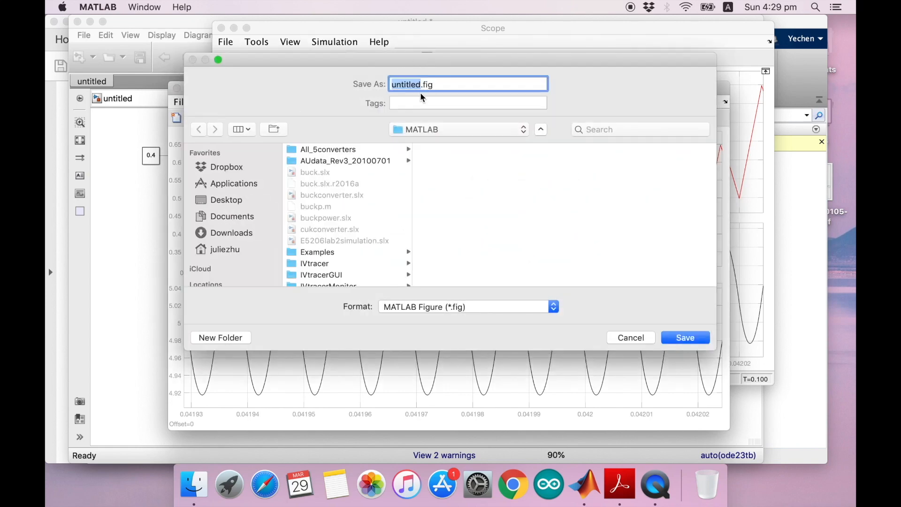
{"action": "type", "text": "wave1"}
{"action": "type", "text": "orm"}
{"action": "left_click", "coordinate": [454, 306]}
{"action": "left_click", "coordinate": [448, 341]}
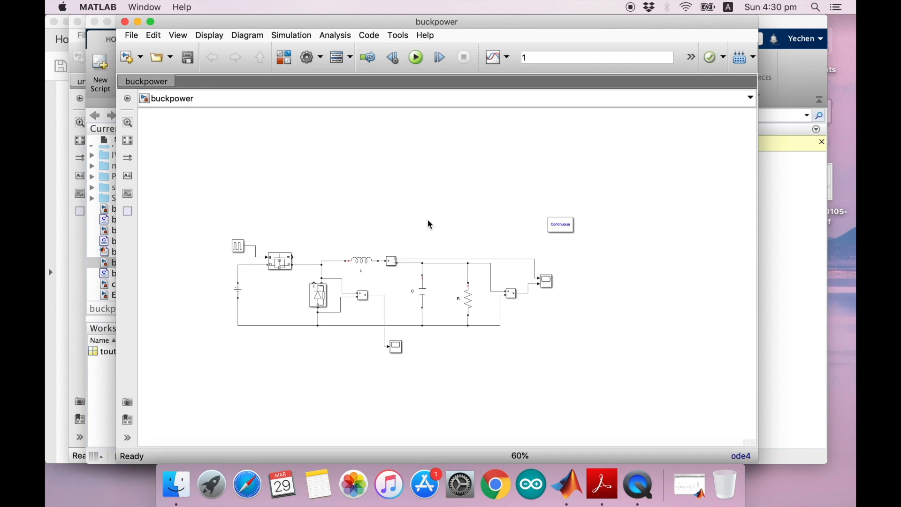
Step: Open the parameters of the Diode block in the buckpower model
{"action": "double_click", "coordinate": [318, 296]}
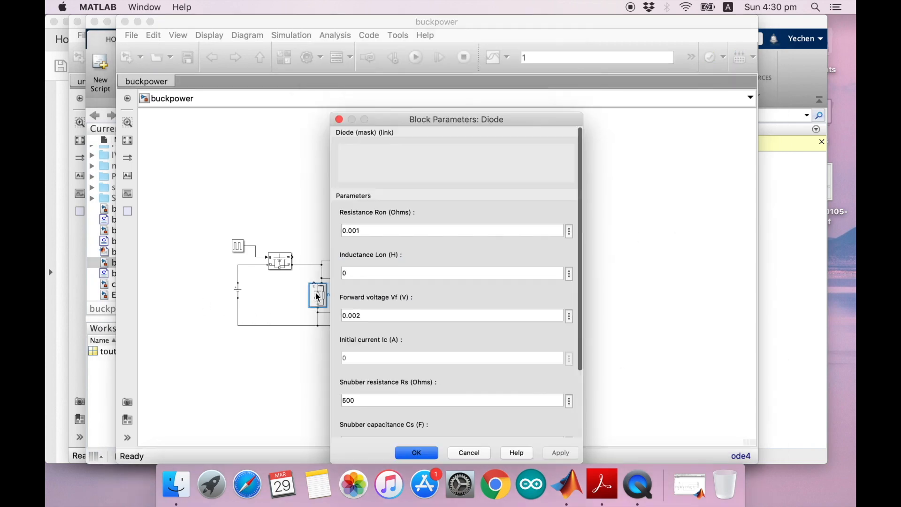